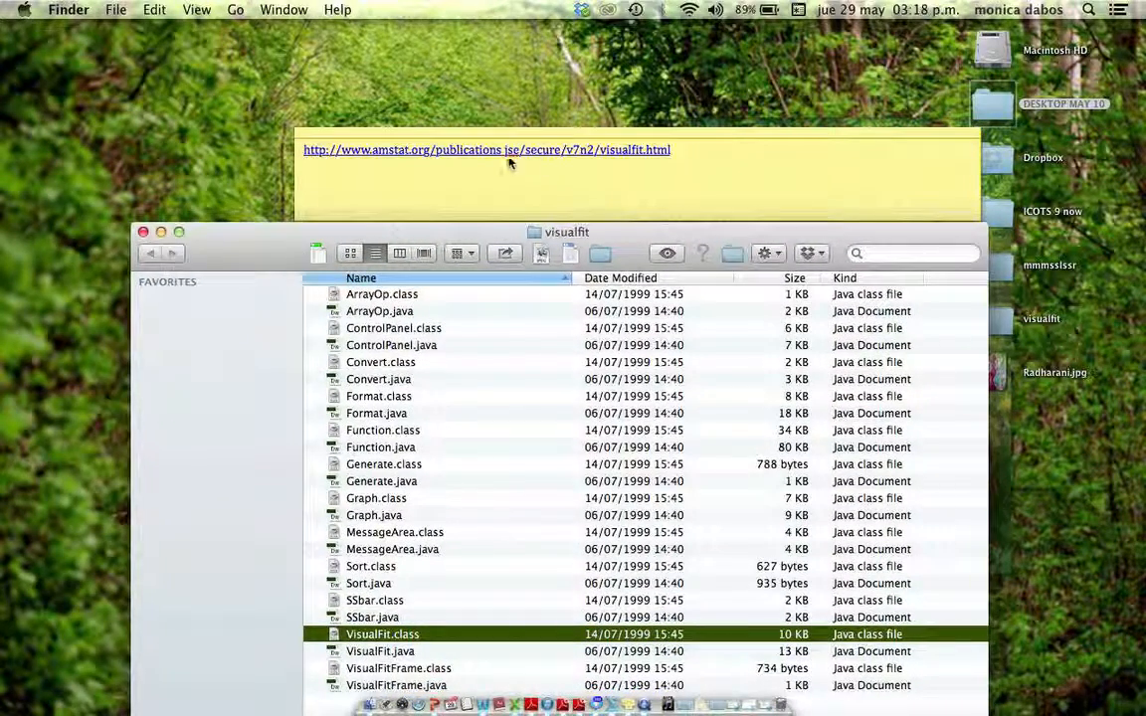
- Move the sticky note and the visualfit folder window up the desktop so the complete file list fits on screen
{"action": "left_click_drag", "start_coordinate": [471, 130], "coordinate": [494, 82]}
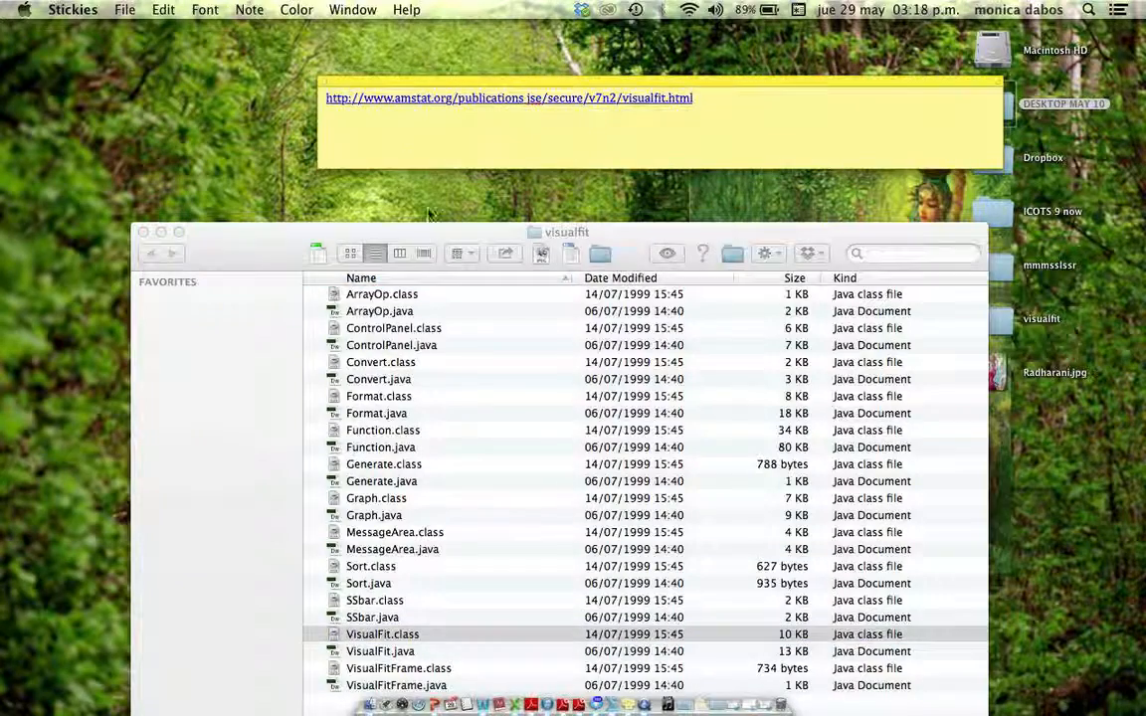
{"action": "left_click_drag", "start_coordinate": [373, 233], "coordinate": [522, 87]}
{"action": "scroll", "coordinate": [614, 289], "scroll_direction": "down", "scroll_amount": 1}
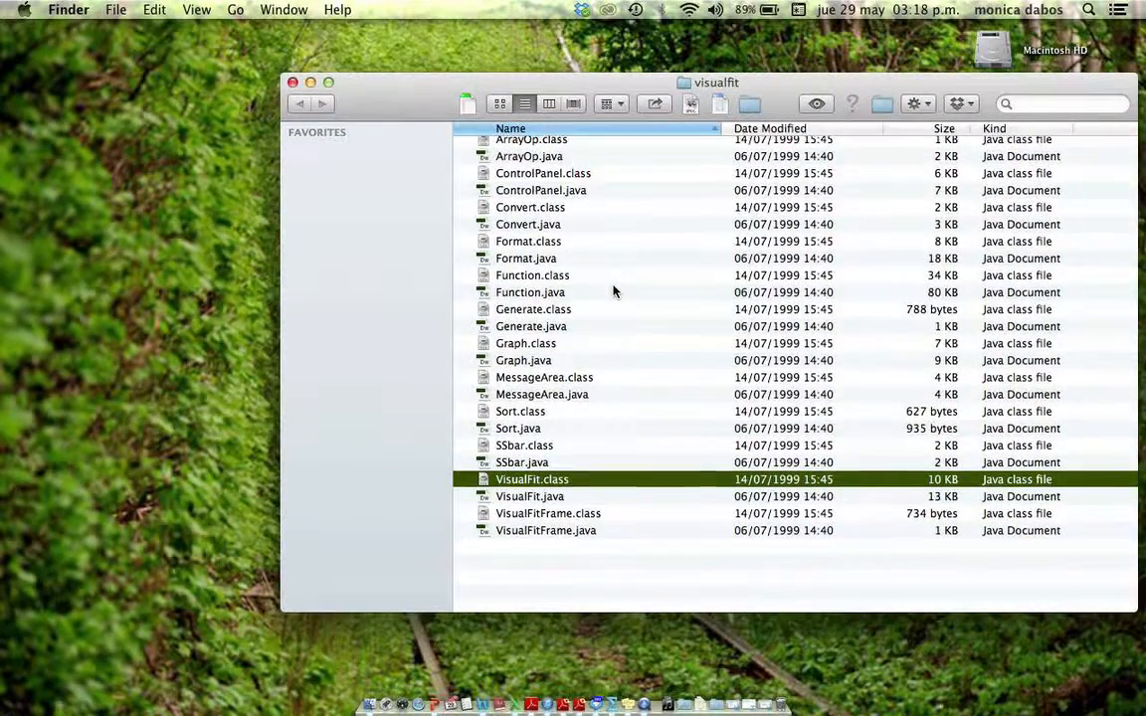
{"action": "scroll", "coordinate": [614, 290], "scroll_direction": "up", "scroll_amount": 1}
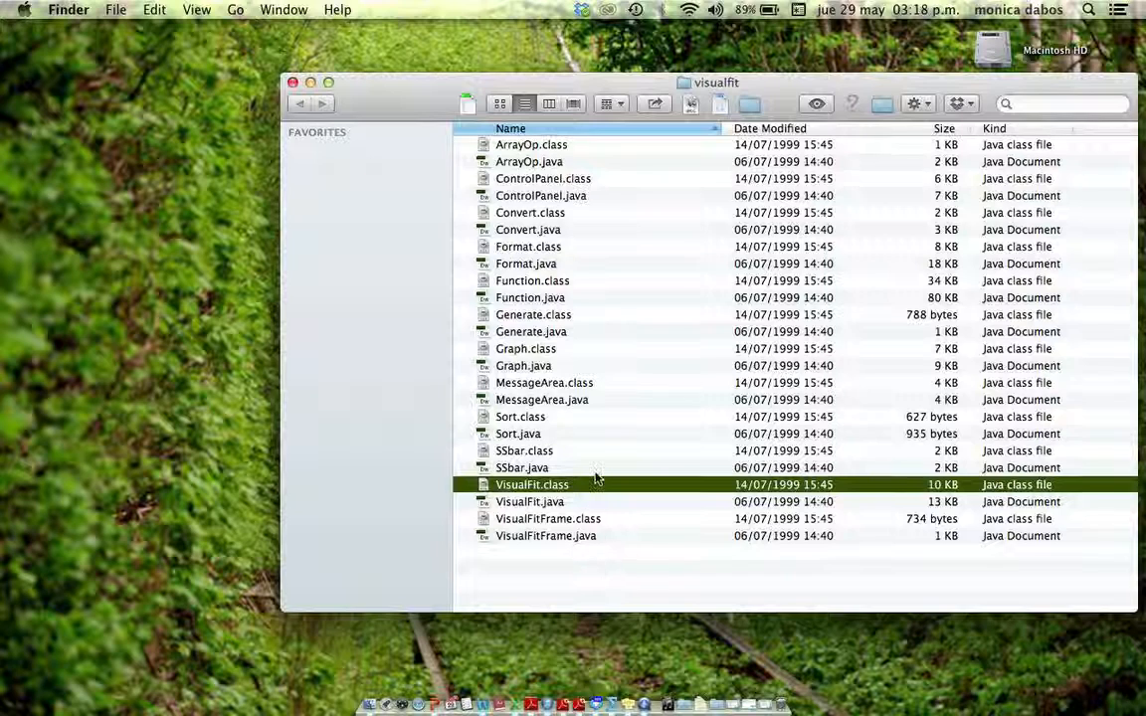
- Run VisualFit.class, start Visual Fit from the test frame and move its window toward the middle of the desktop
{"action": "double_click", "coordinate": [527, 485]}
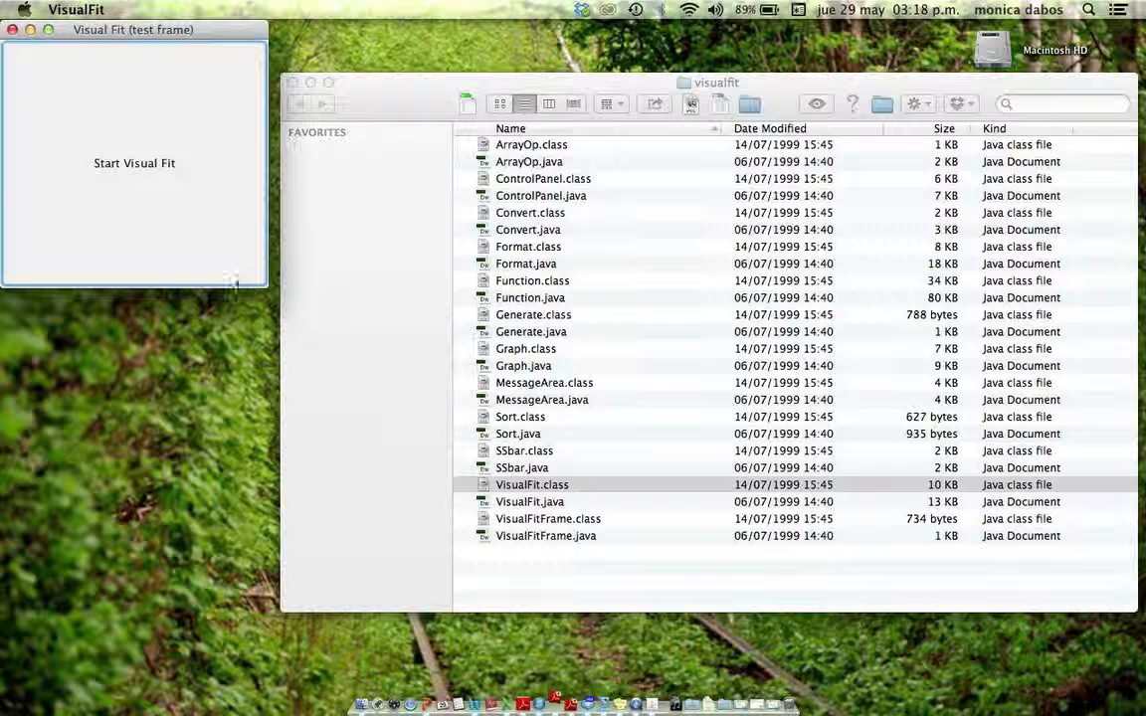
{"action": "left_click", "coordinate": [115, 217]}
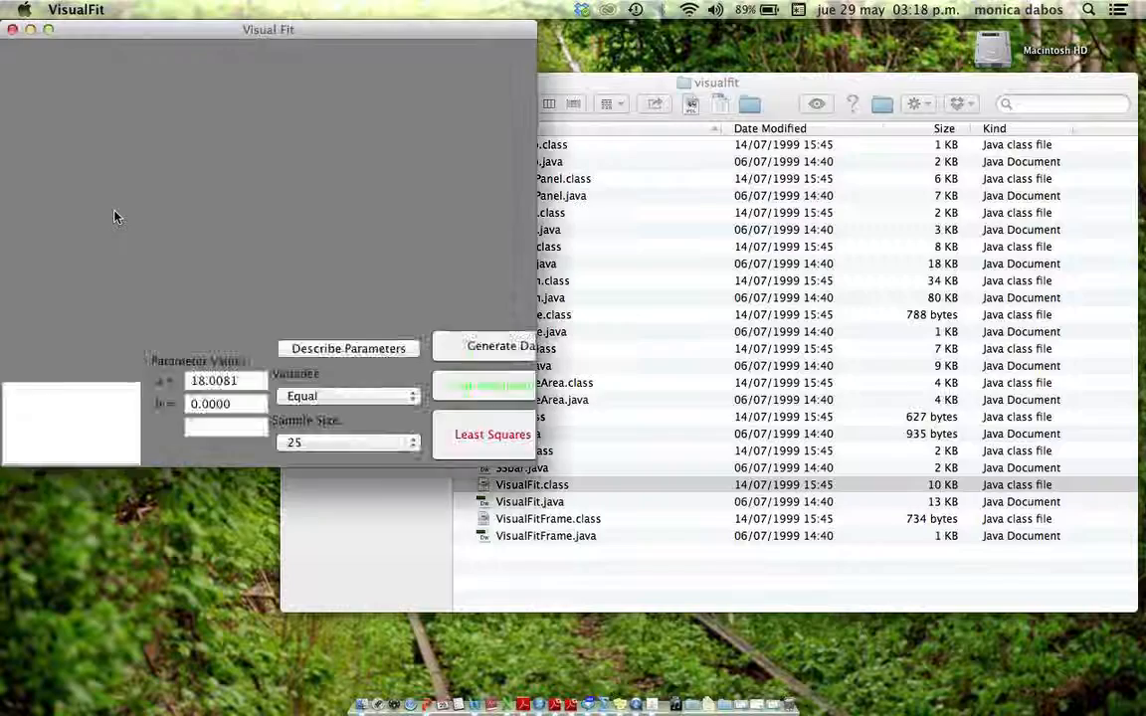
{"action": "left_click_drag", "start_coordinate": [82, 33], "coordinate": [492, 72]}
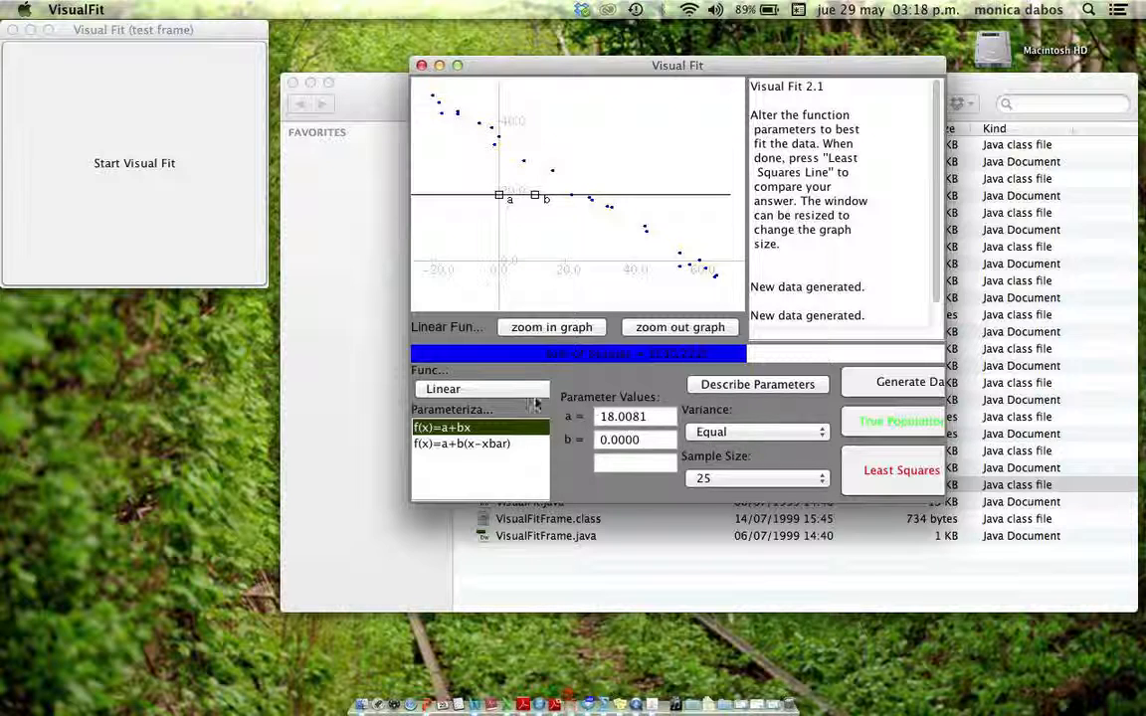
- Examine the function types available for fitting without changing the Linear selection
{"action": "left_click", "coordinate": [540, 395]}
{"action": "left_click", "coordinate": [597, 423]}
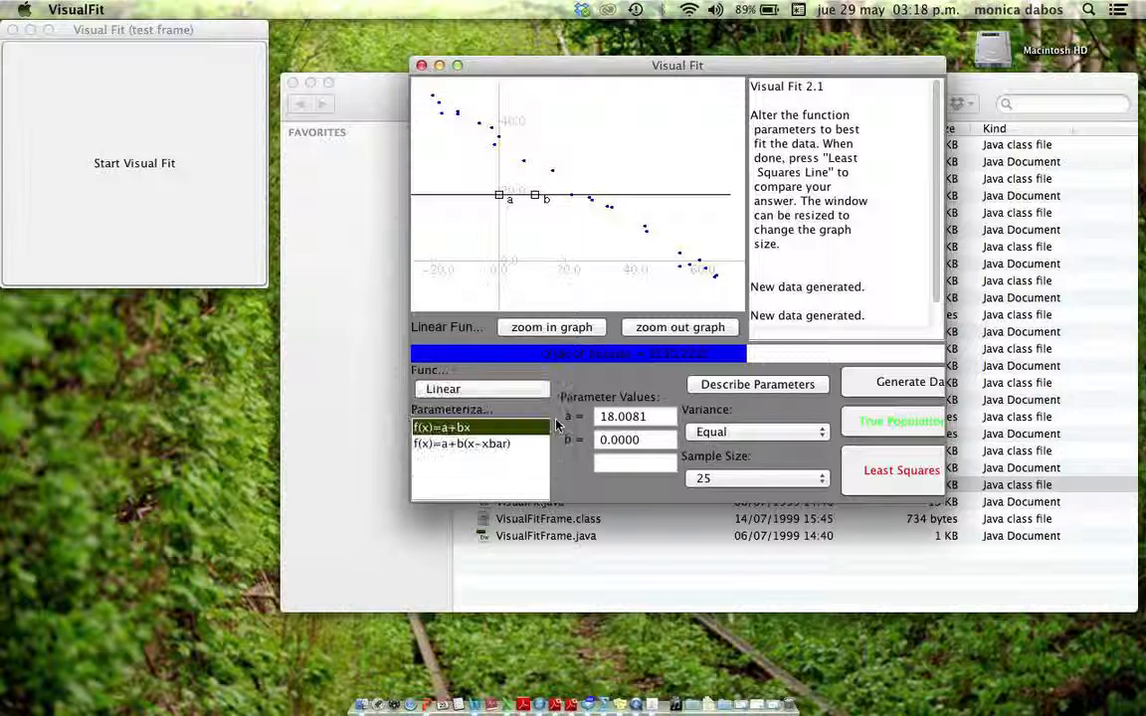
{"action": "left_click", "coordinate": [541, 389]}
{"action": "left_click", "coordinate": [540, 389]}
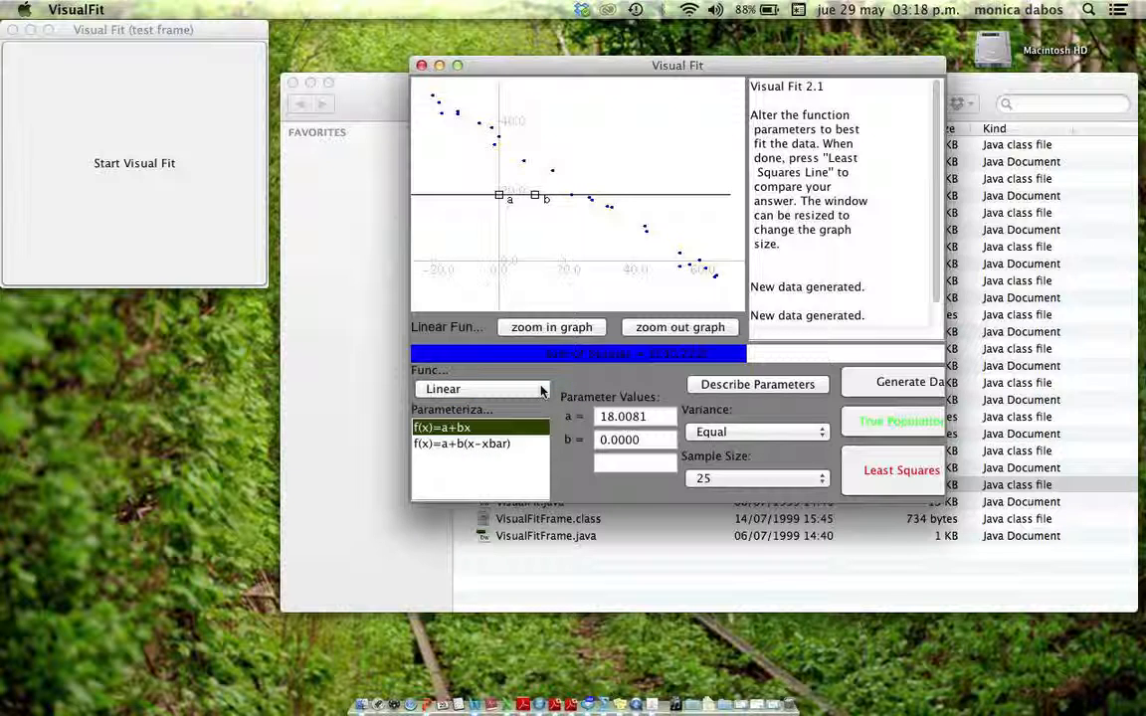
{"action": "left_click", "coordinate": [542, 392]}
{"action": "left_click", "coordinate": [487, 389]}
{"action": "left_click", "coordinate": [535, 395]}
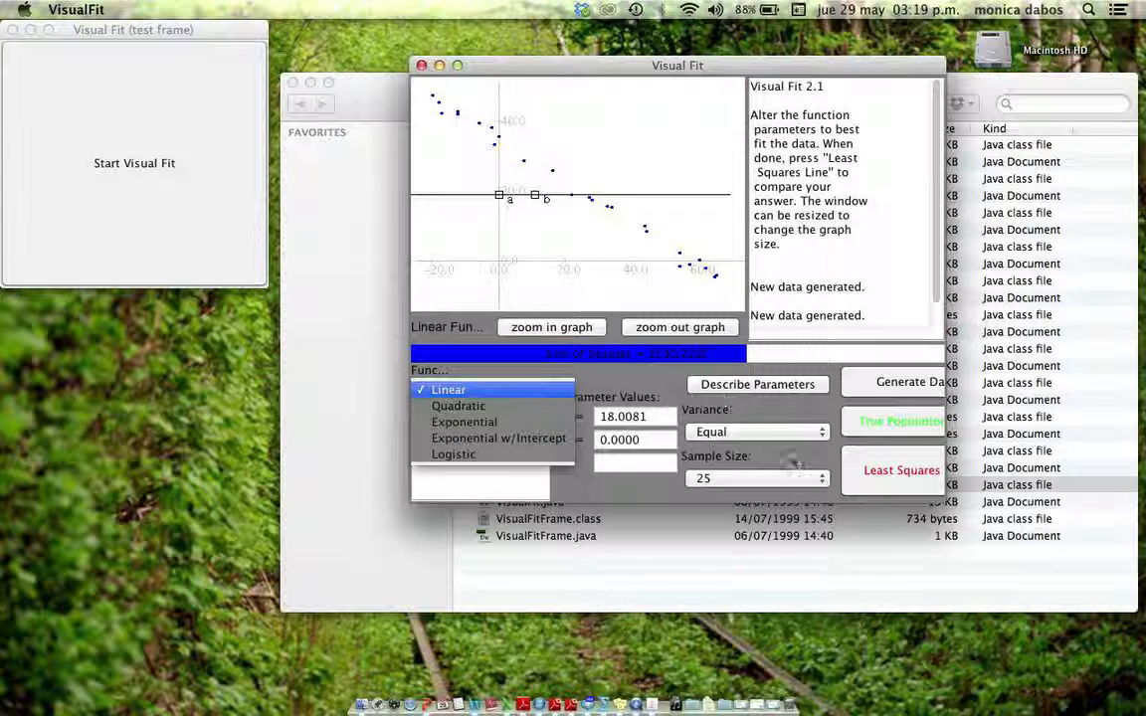
{"action": "left_click", "coordinate": [822, 480]}
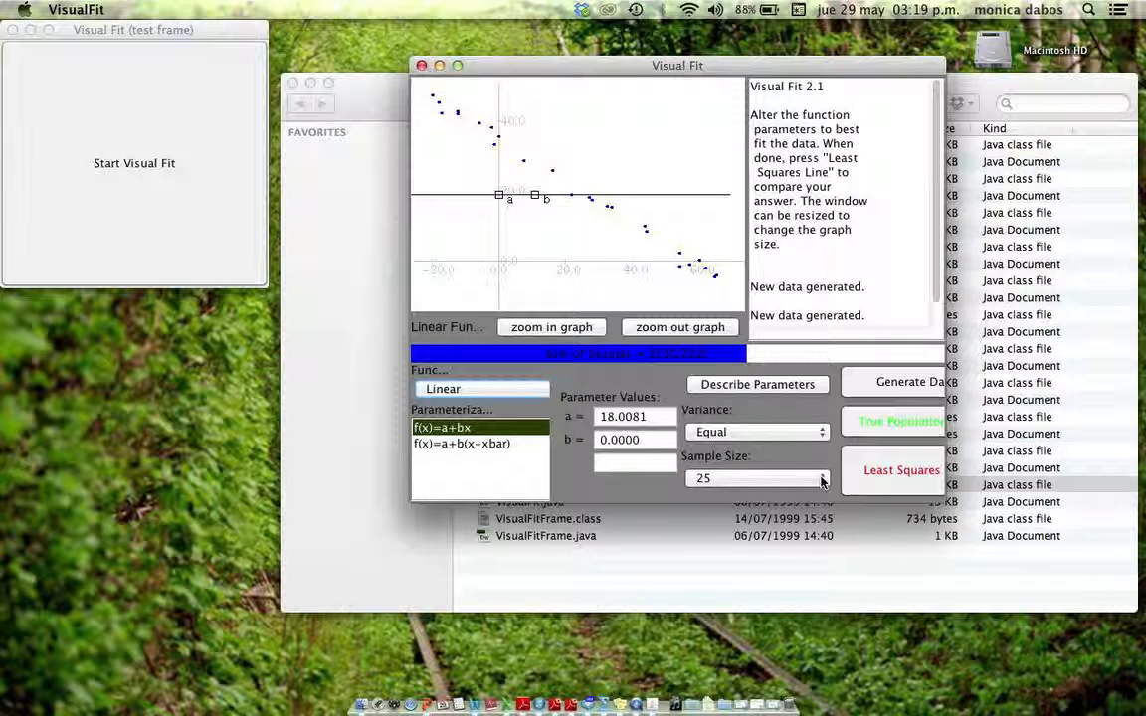
- Set the sample size to 80 for the linear data
{"action": "left_click", "coordinate": [822, 480]}
{"action": "left_click", "coordinate": [822, 481]}
{"action": "left_click", "coordinate": [822, 481]}
{"action": "left_click", "coordinate": [822, 481]}
{"action": "left_click", "coordinate": [822, 480]}
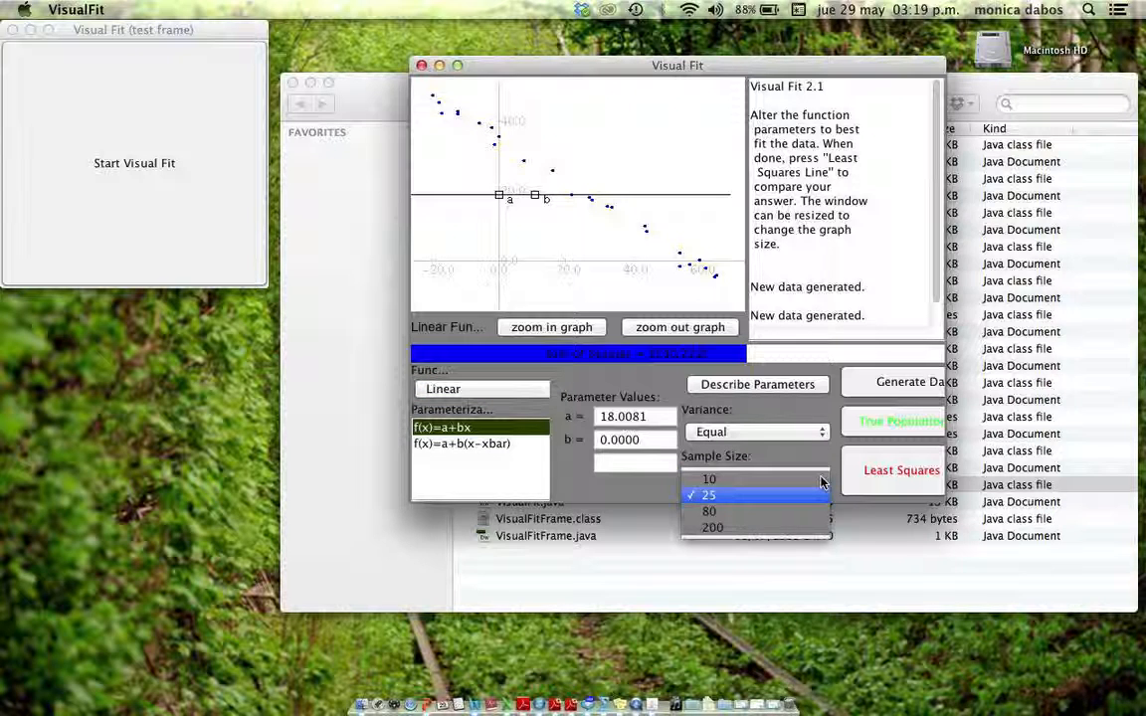
{"action": "left_click", "coordinate": [782, 518]}
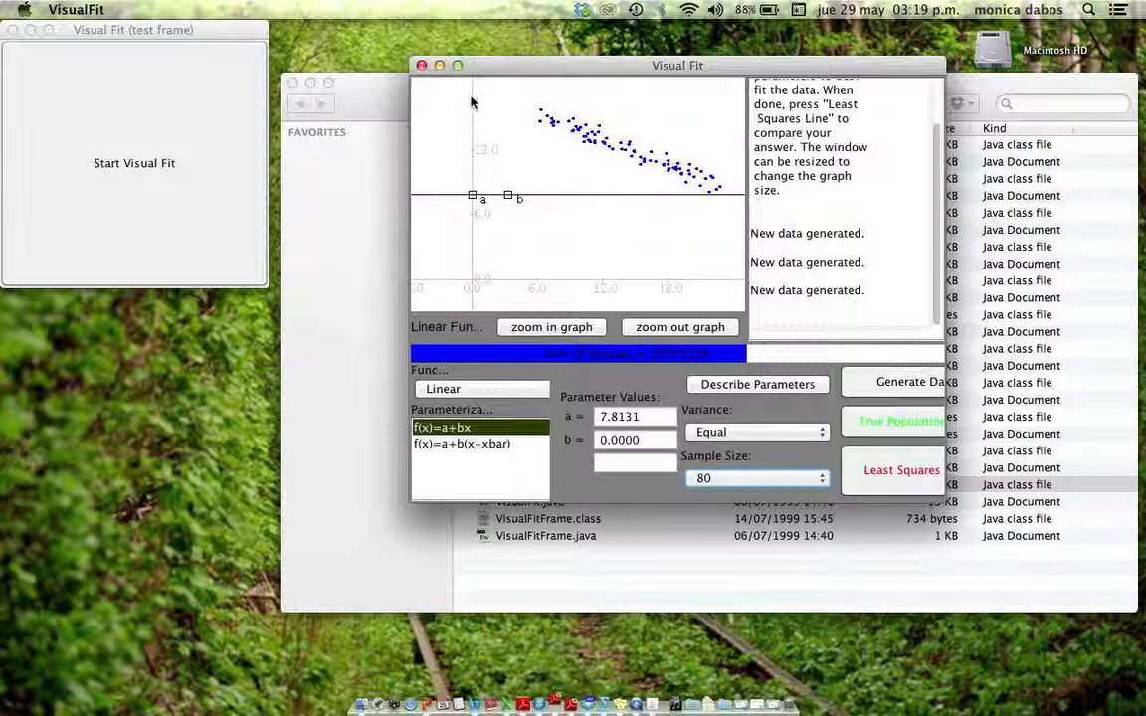
- Fit the black line to the data points by moving its handles to about a = 17.97 and b = -0.41
{"action": "left_click_drag", "start_coordinate": [472, 194], "coordinate": [507, 100]}
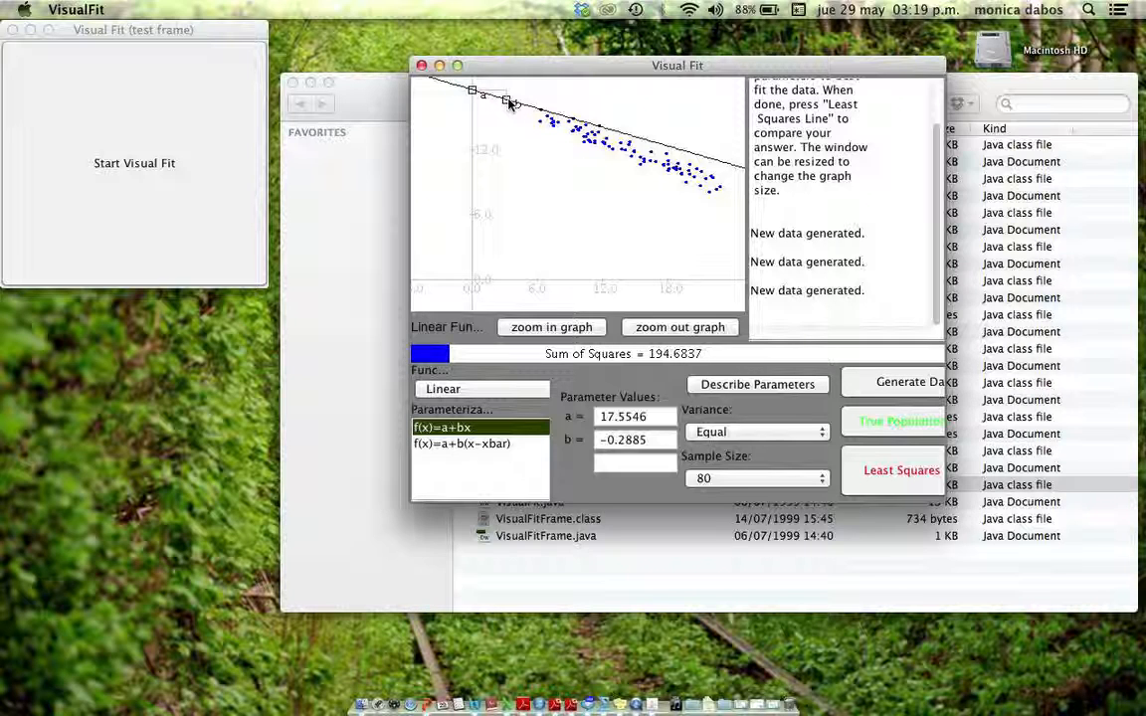
{"action": "left_click_drag", "start_coordinate": [506, 102], "coordinate": [508, 105]}
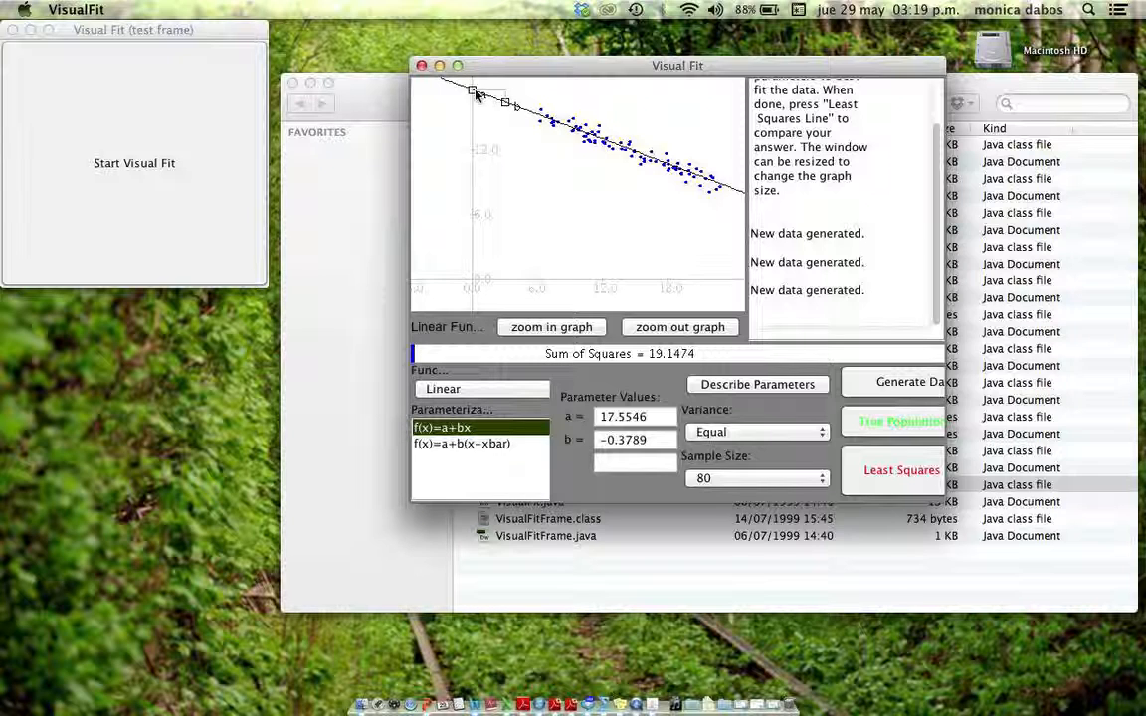
{"action": "left_click_drag", "start_coordinate": [475, 91], "coordinate": [508, 103]}
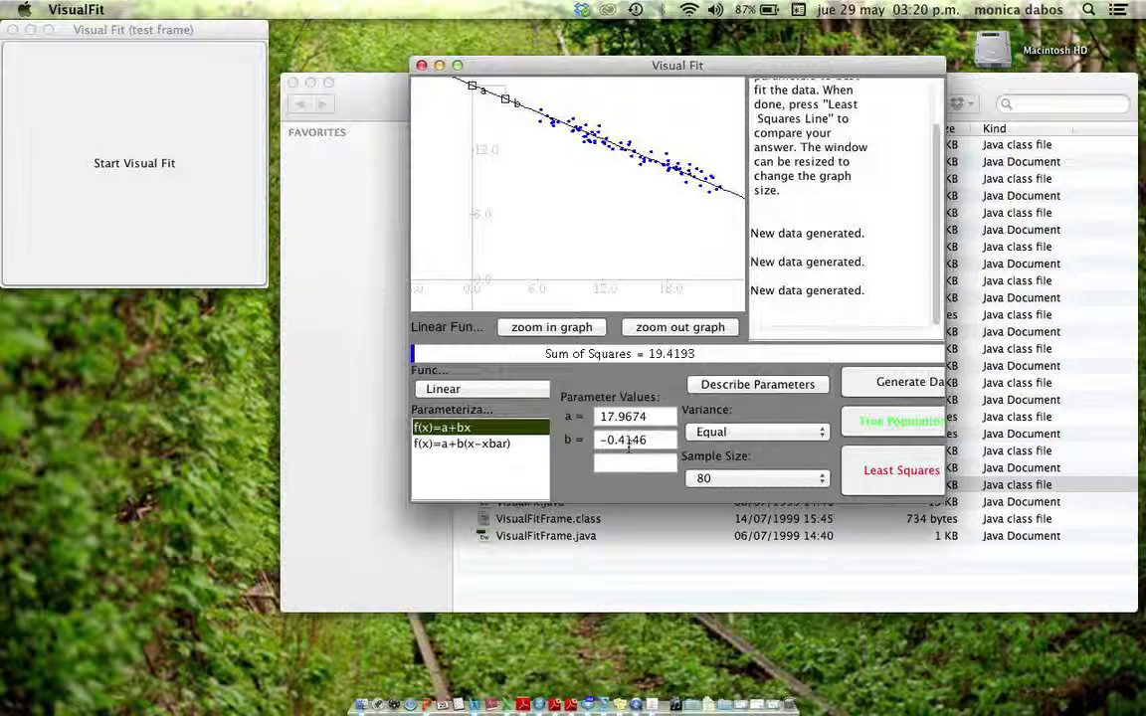
- Show the descriptions of the linear model's parameters and overlay the least squares line on the graph
{"action": "left_click", "coordinate": [725, 388]}
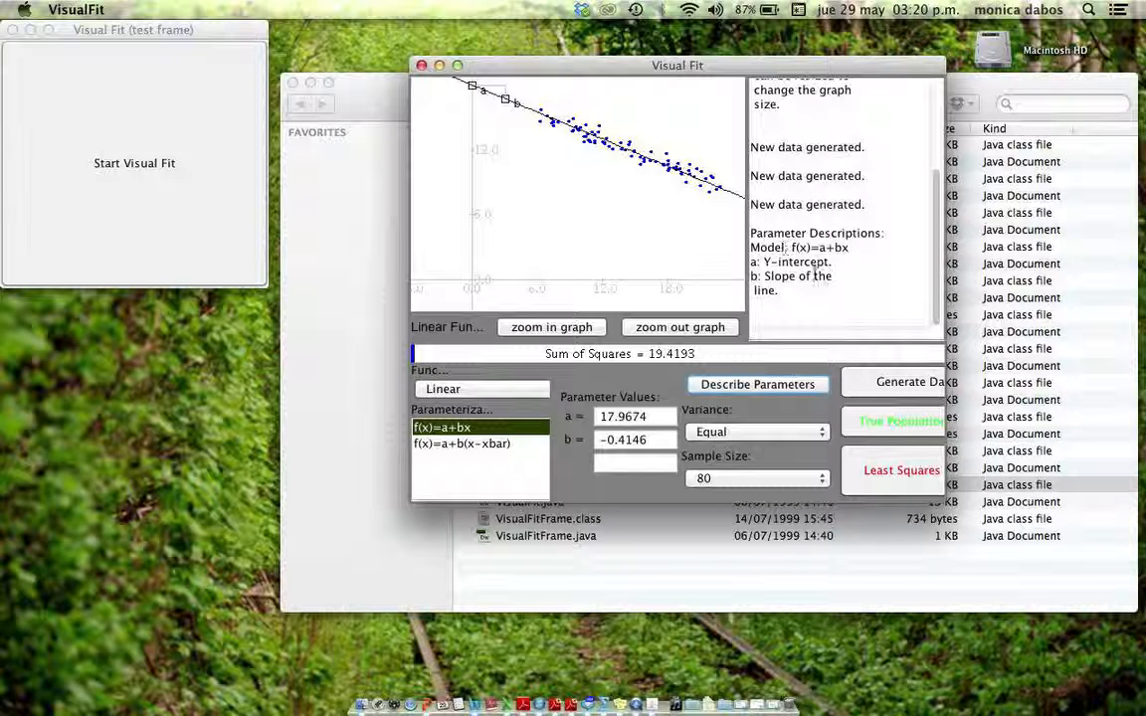
{"action": "left_click", "coordinate": [888, 476]}
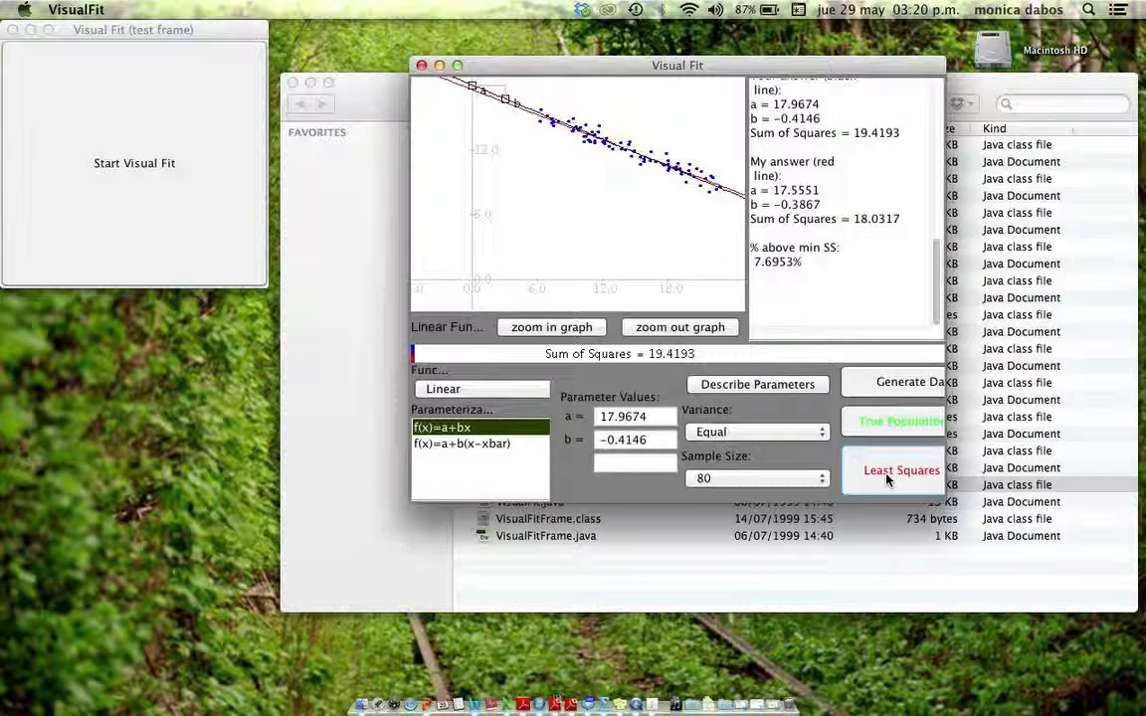
- Enlarge the Visual Fit window to fill the screen and overlay the true population line on the graph
{"action": "left_click", "coordinate": [458, 66]}
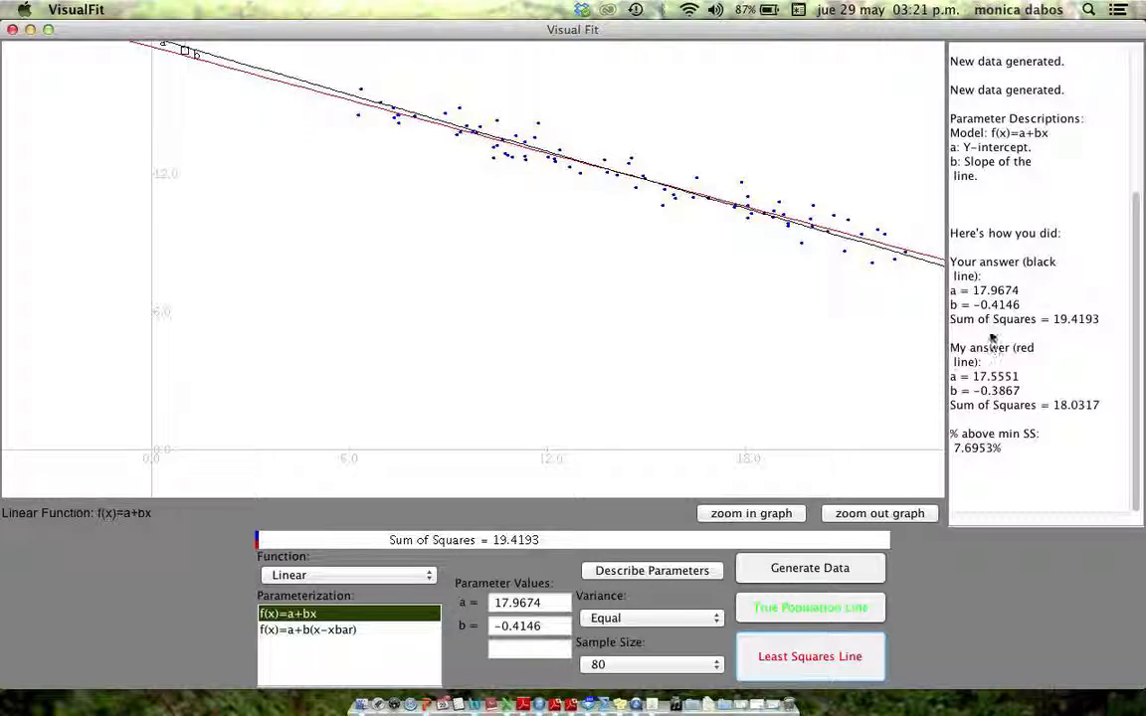
{"action": "left_click", "coordinate": [786, 617]}
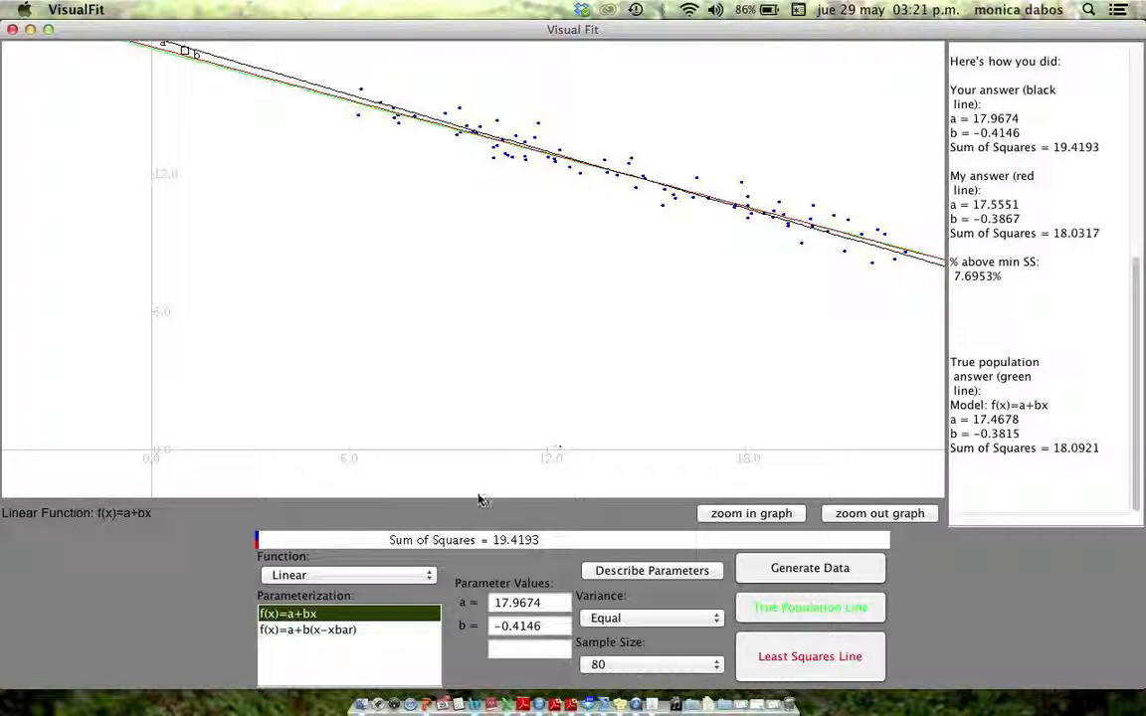
- Change the function type from Linear to Exponential
{"action": "left_click", "coordinate": [430, 580]}
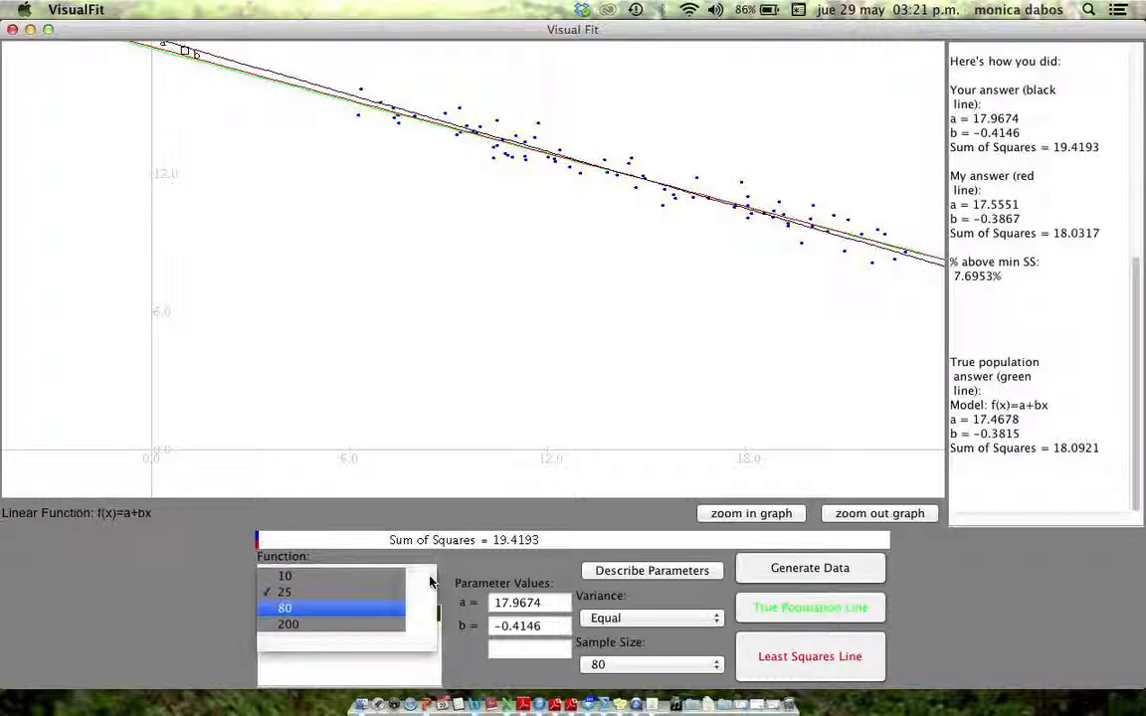
{"action": "left_click", "coordinate": [430, 580]}
{"action": "left_click", "coordinate": [430, 580]}
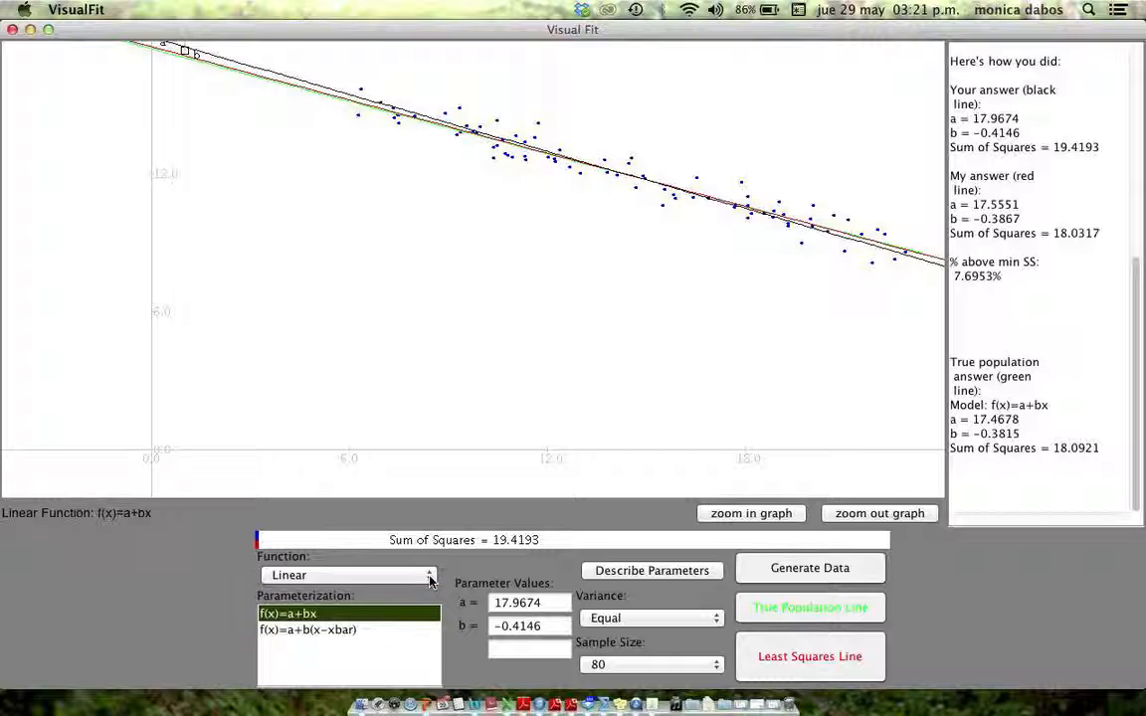
{"action": "left_click", "coordinate": [430, 580]}
{"action": "left_click", "coordinate": [430, 580]}
{"action": "left_click", "coordinate": [430, 581]}
{"action": "left_click", "coordinate": [430, 580]}
{"action": "left_click", "coordinate": [430, 580]}
{"action": "left_click", "coordinate": [430, 580]}
{"action": "left_click", "coordinate": [430, 580]}
{"action": "left_click", "coordinate": [430, 580]}
{"action": "left_click", "coordinate": [429, 581]}
{"action": "left_click", "coordinate": [430, 580]}
{"action": "left_click", "coordinate": [429, 580]}
{"action": "left_click", "coordinate": [422, 577]}
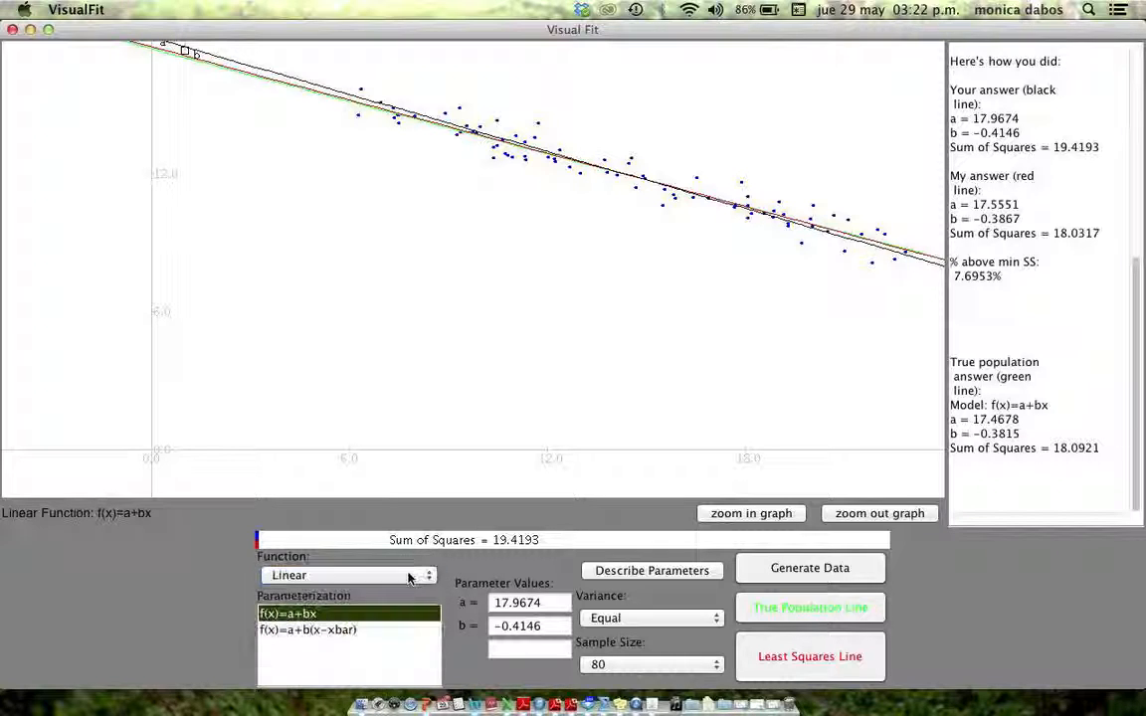
{"action": "left_click", "coordinate": [312, 584]}
{"action": "left_click", "coordinate": [310, 584]}
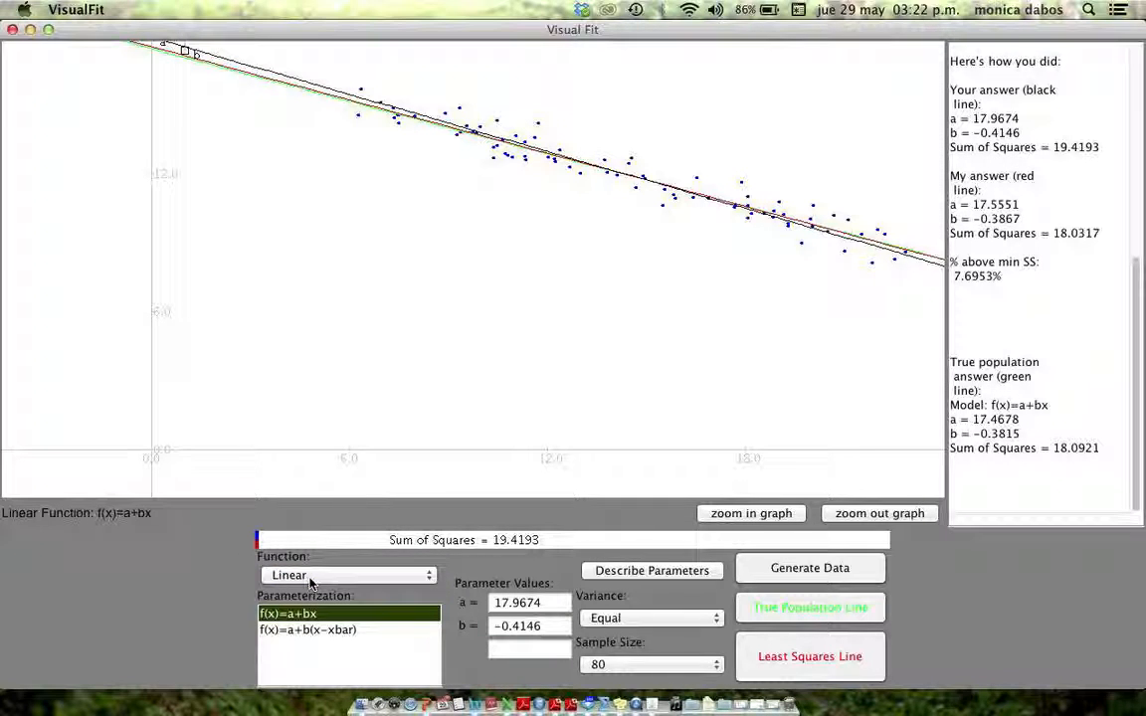
{"action": "left_click", "coordinate": [311, 584]}
{"action": "left_click", "coordinate": [312, 584]}
{"action": "left_click", "coordinate": [331, 585]}
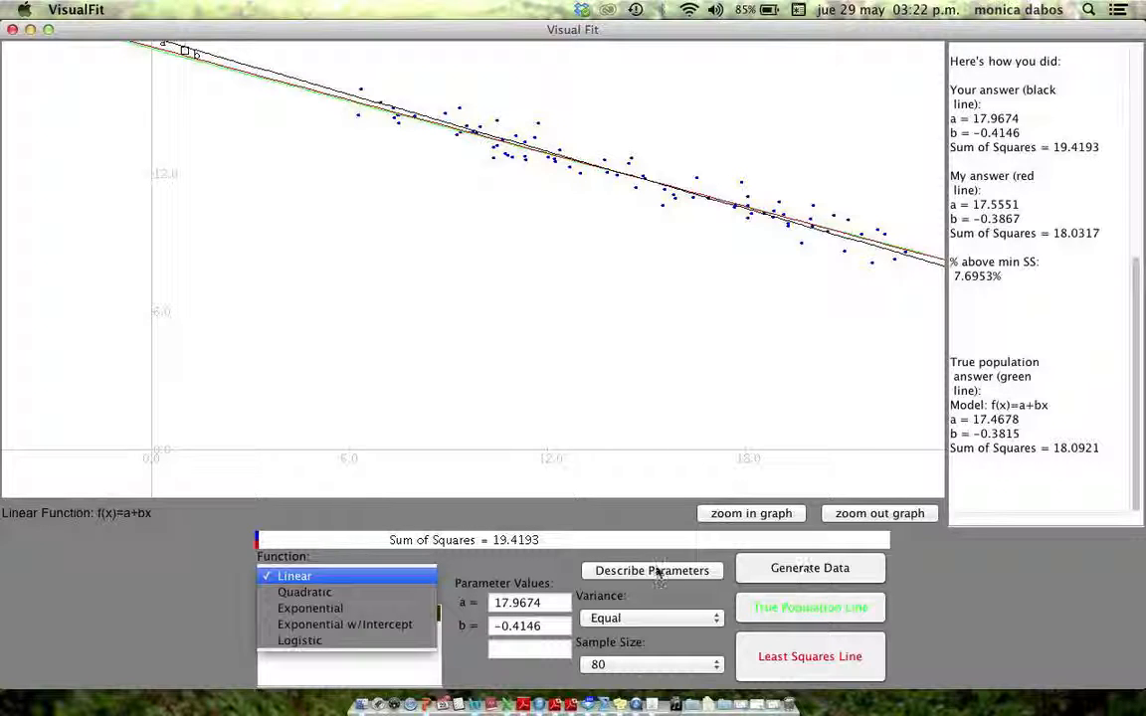
{"action": "left_click", "coordinate": [295, 609]}
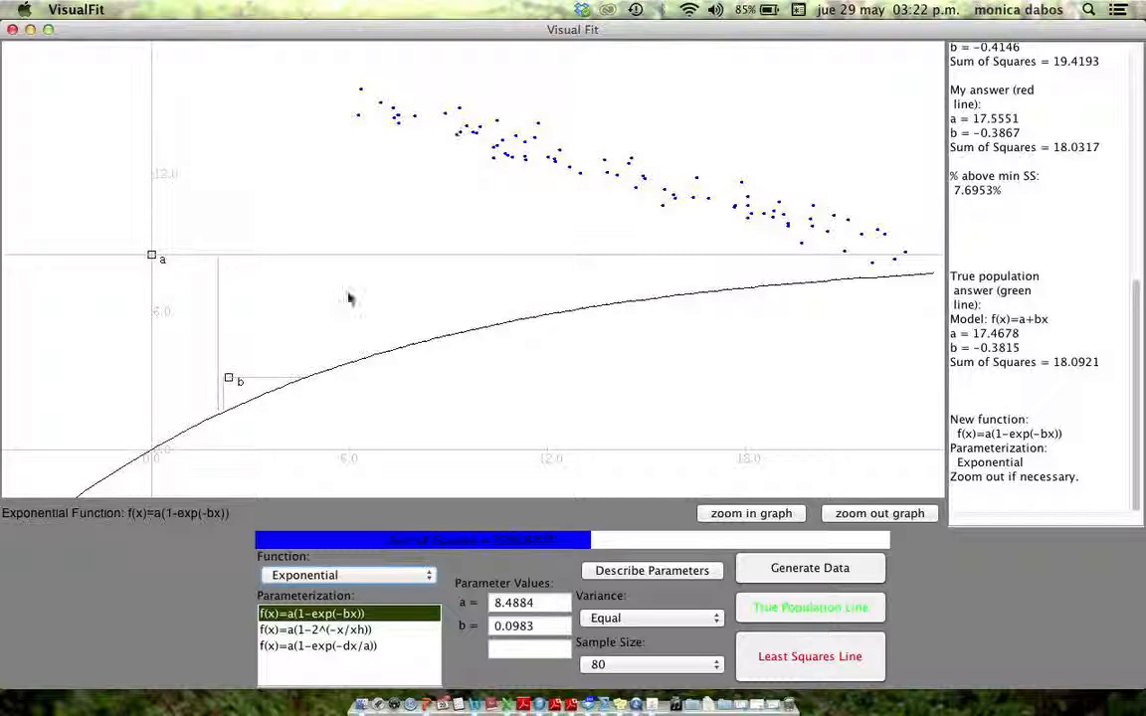
- Try to fit the exponential curve to the existing linear data with about a = 11.44 and b = 0.18
{"action": "left_click", "coordinate": [229, 380]}
{"action": "left_click_drag", "start_coordinate": [229, 380], "coordinate": [230, 255]}
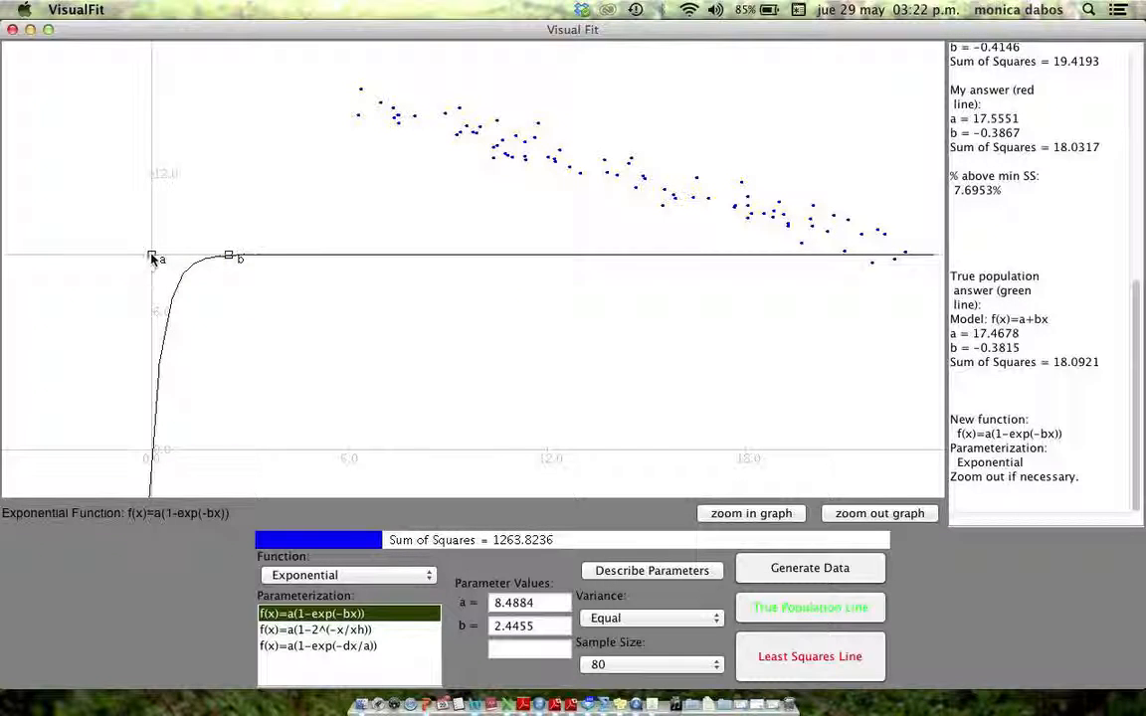
{"action": "left_click_drag", "start_coordinate": [152, 257], "coordinate": [152, 187]}
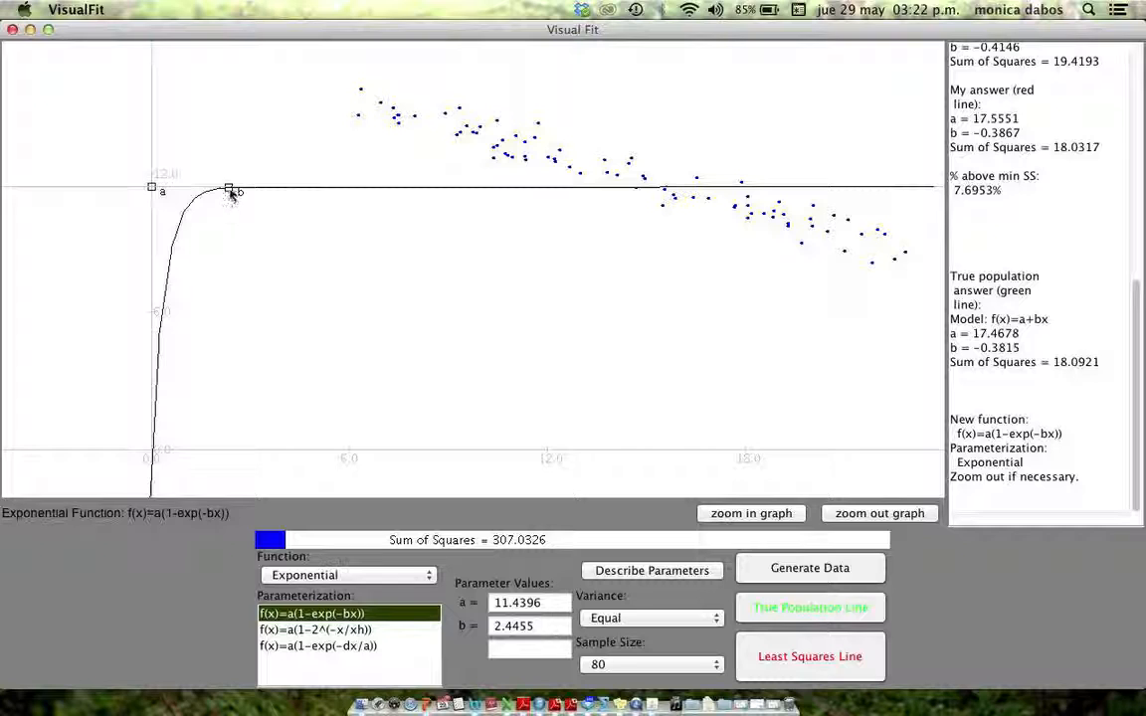
{"action": "left_click_drag", "start_coordinate": [232, 194], "coordinate": [397, 300]}
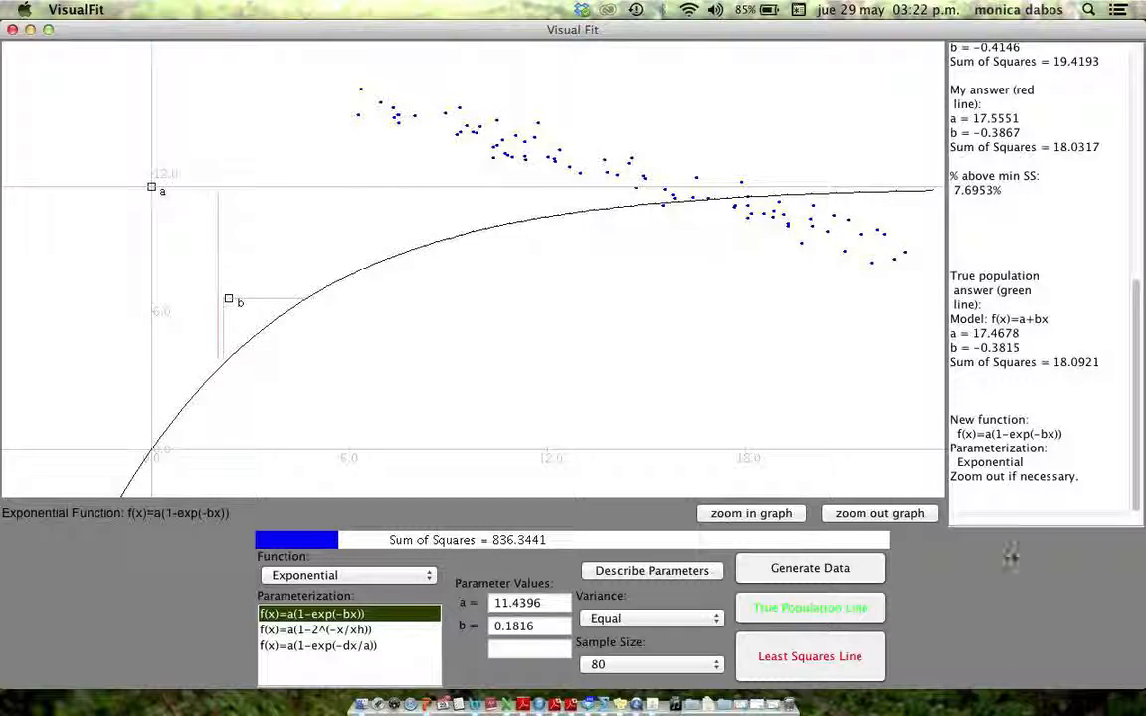
- Generate new data for the exponential function and show the descriptions of its parameters
{"action": "left_click", "coordinate": [815, 575]}
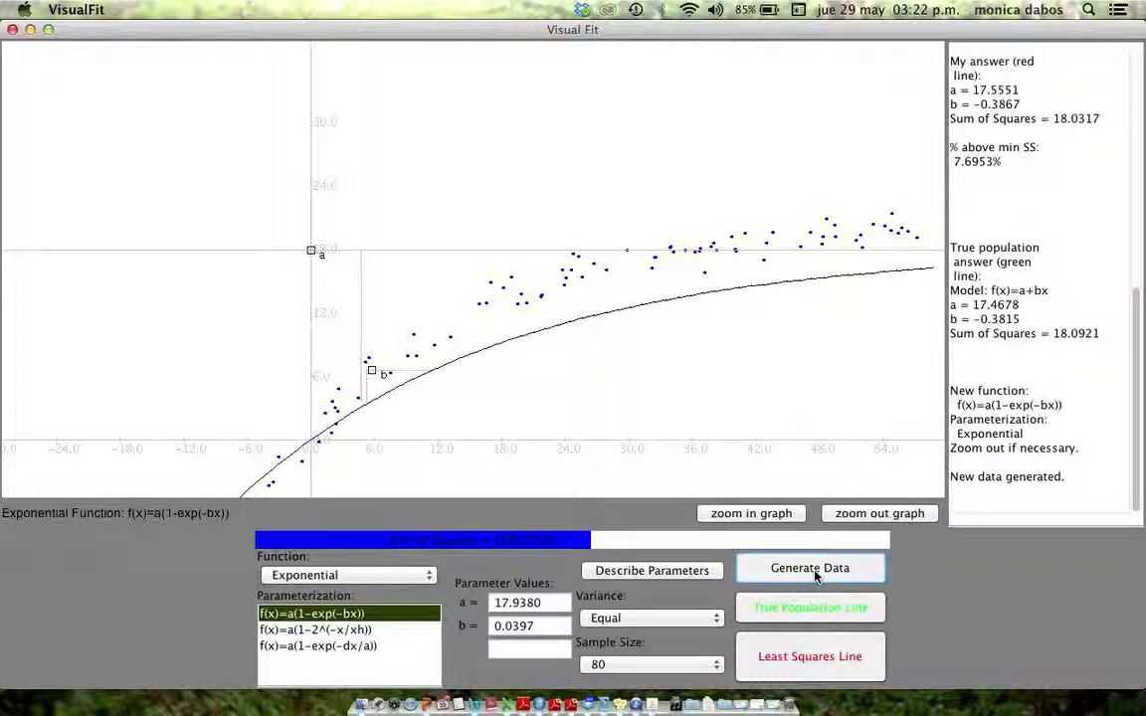
{"action": "left_click", "coordinate": [642, 582]}
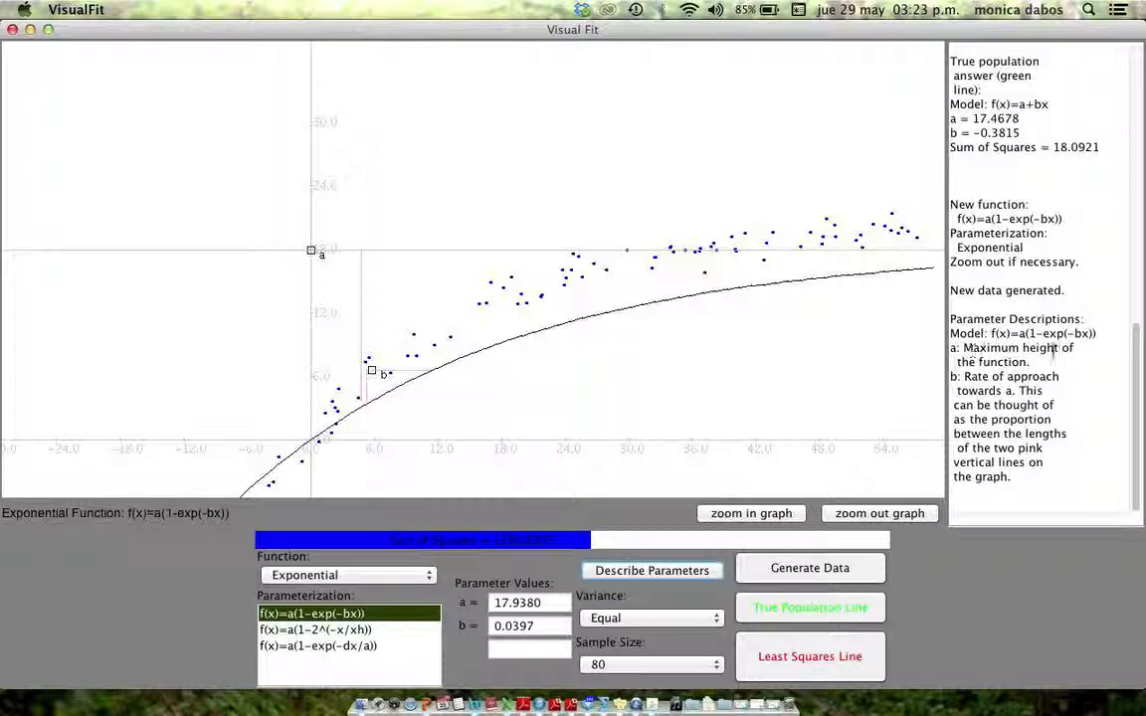
- Fit the exponential curve to the points with about a = 21.09 and b = 0.055, and overlay the least squares curve for comparison
{"action": "left_click_drag", "start_coordinate": [312, 250], "coordinate": [312, 211]}
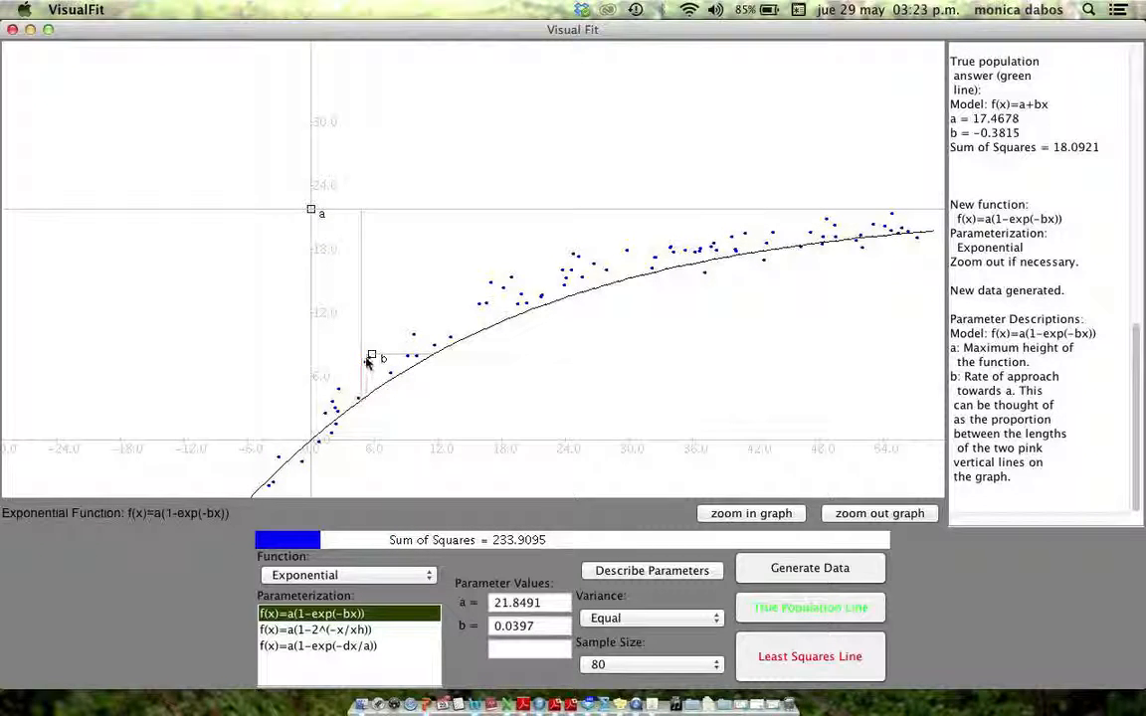
{"action": "mouse_move", "coordinate": [367, 361]}
{"action": "left_mouse_down"}
{"action": "mouse_move", "coordinate": [367, 334]}
{"action": "mouse_move", "coordinate": [361, 342]}
{"action": "left_mouse_up"}
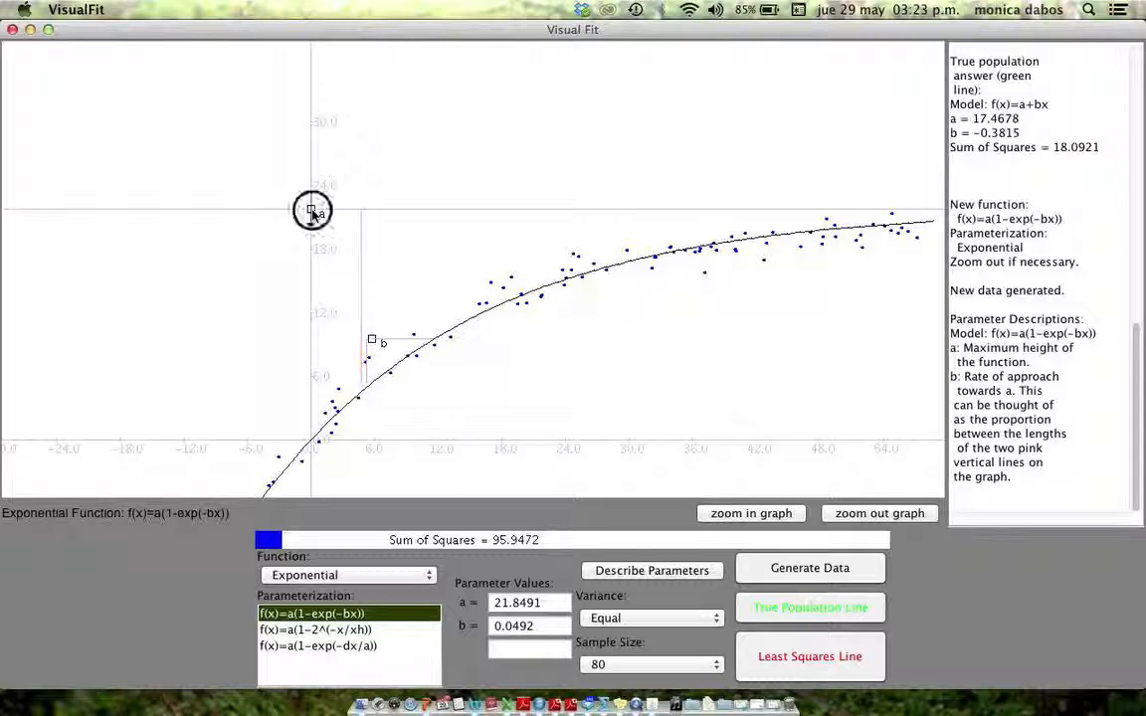
{"action": "left_click_drag", "start_coordinate": [312, 213], "coordinate": [311, 217]}
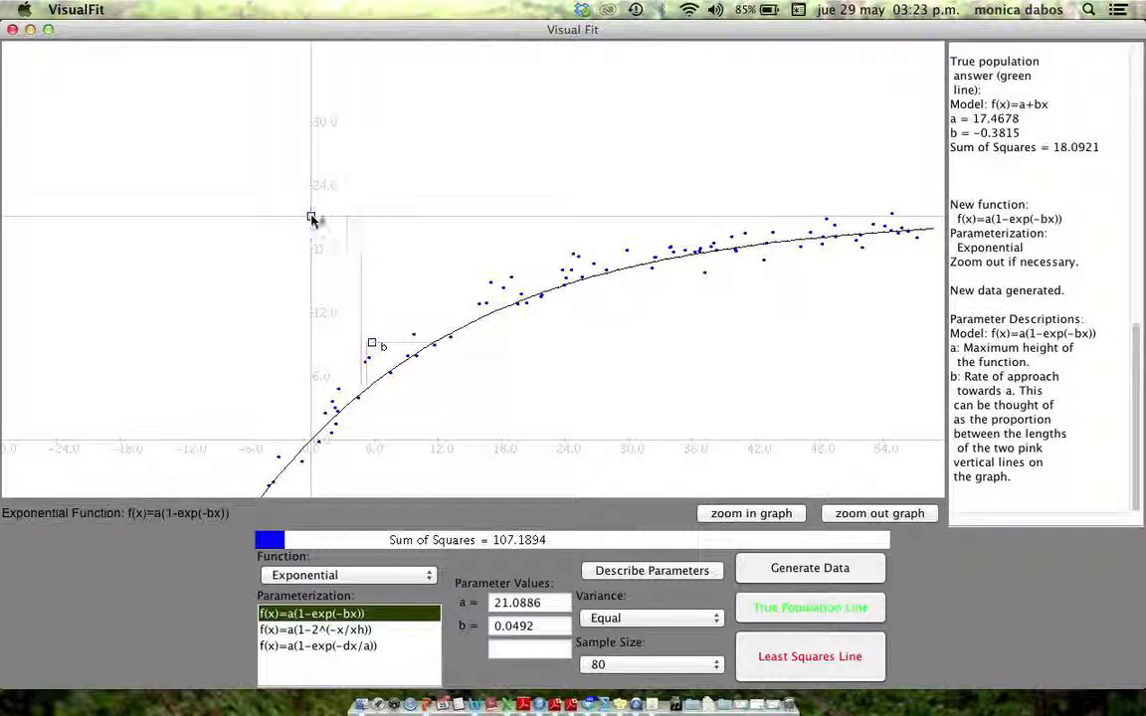
{"action": "left_click_drag", "start_coordinate": [372, 344], "coordinate": [371, 336]}
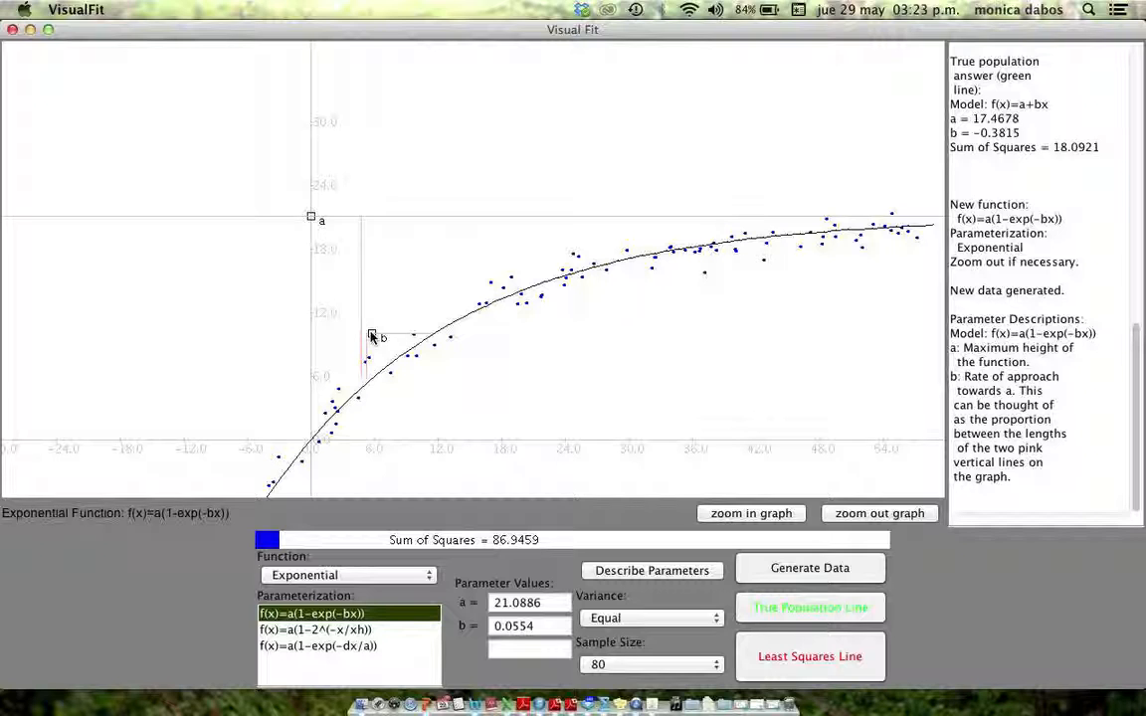
{"action": "left_click", "coordinate": [771, 653]}
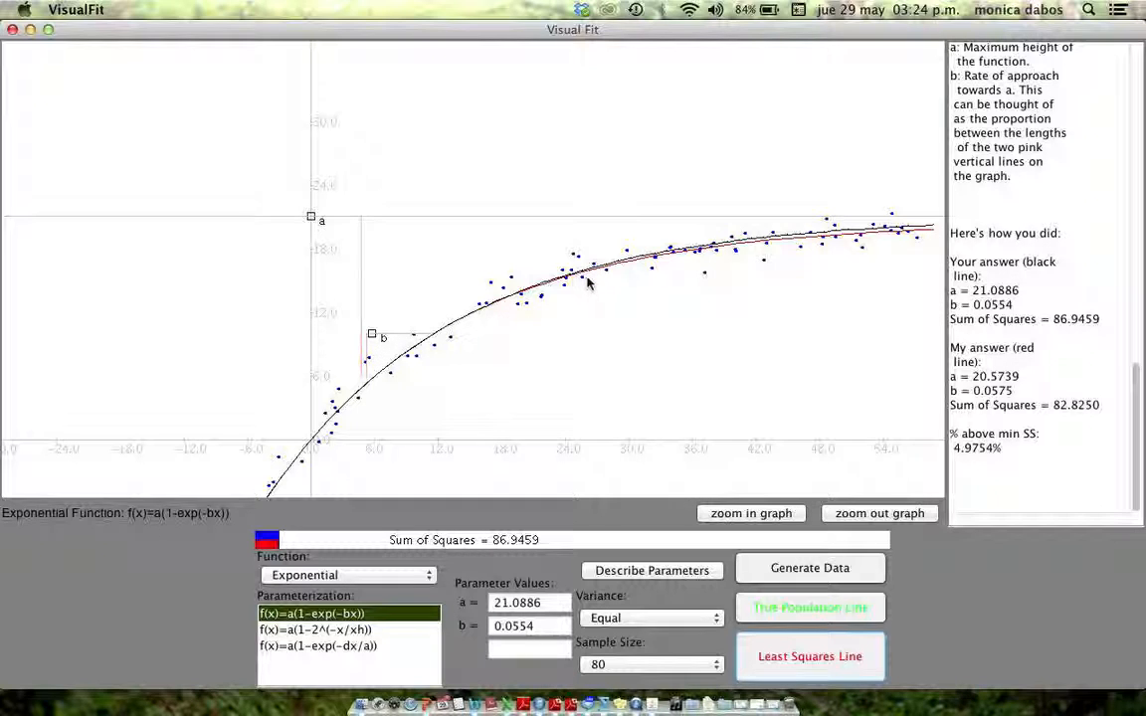
{"action": "left_click", "coordinate": [716, 618]}
{"action": "left_click", "coordinate": [716, 618]}
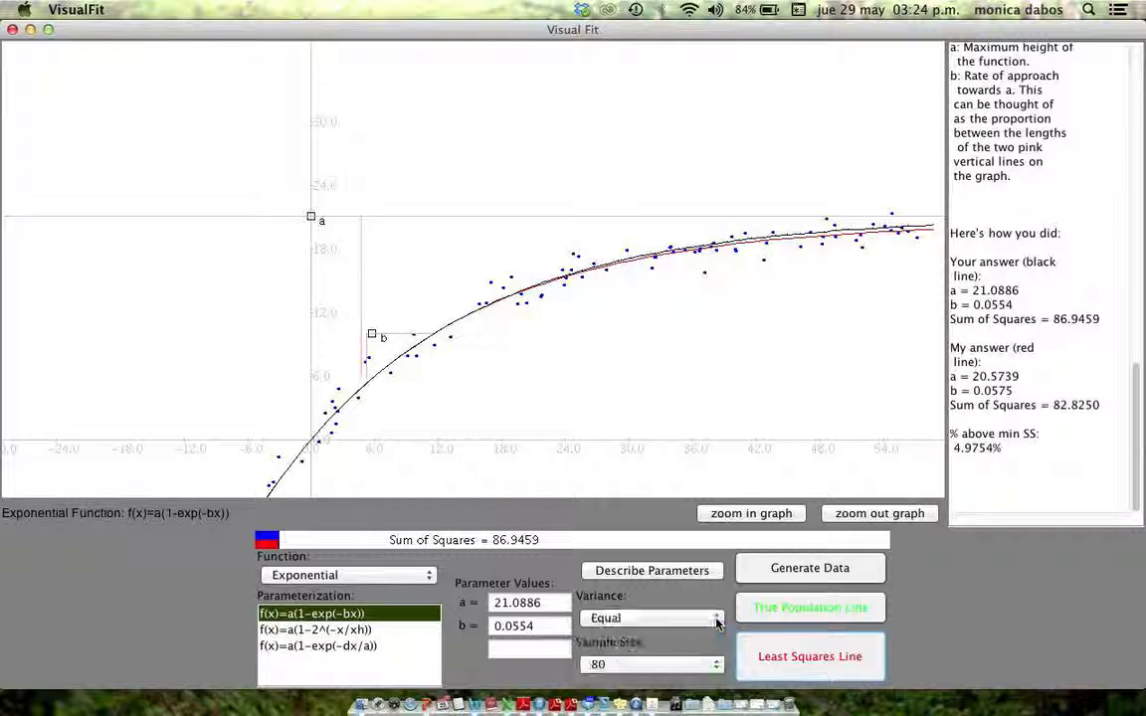
{"action": "left_click", "coordinate": [716, 618]}
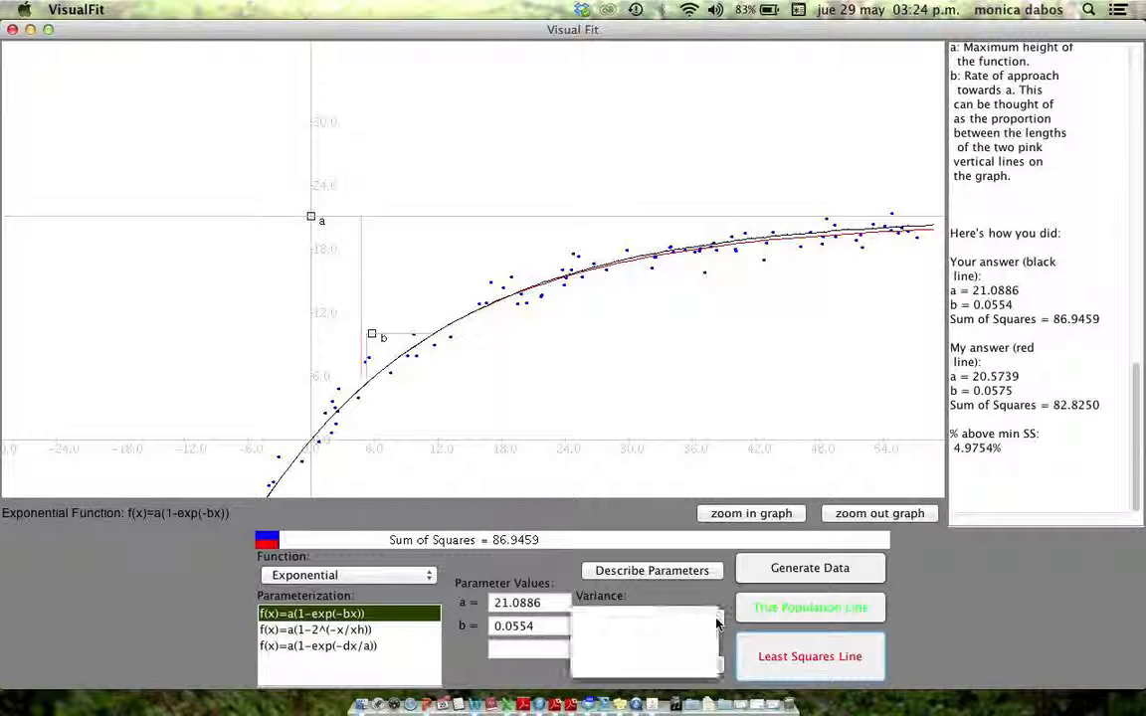
{"action": "left_click", "coordinate": [514, 375]}
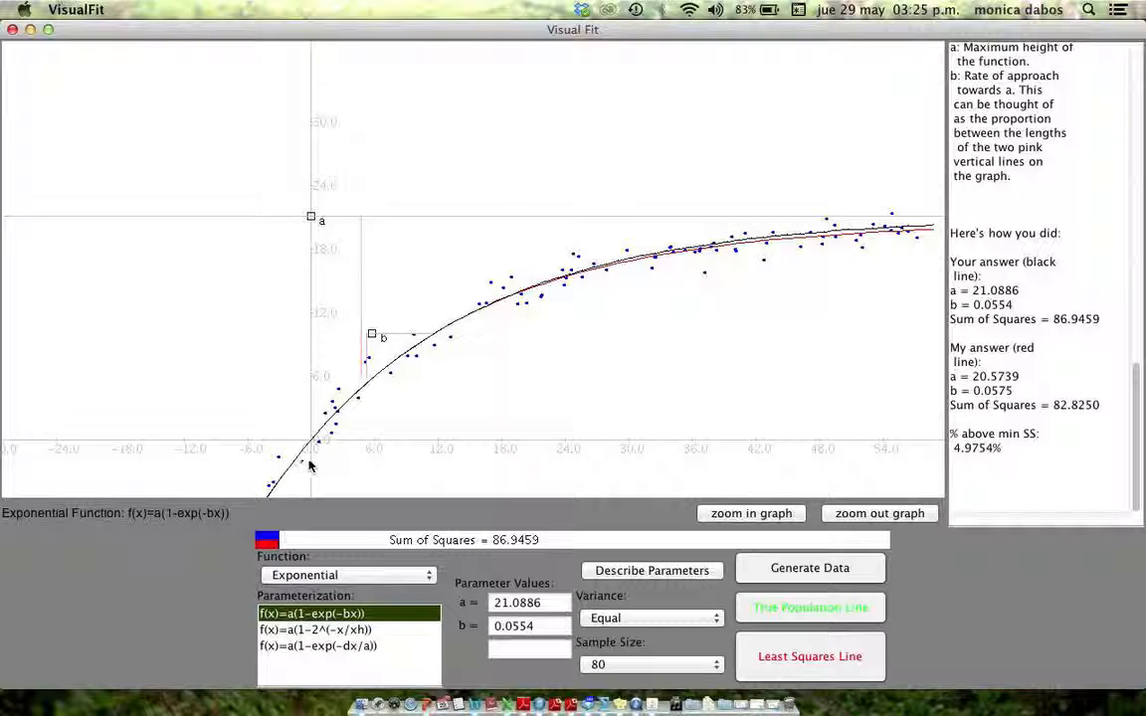
- Switch the exponential parameterization to f(x)=a(1-2^(-x/xh)), show its parameter descriptions and adjust xh to about 12.58
{"action": "left_click", "coordinate": [309, 637]}
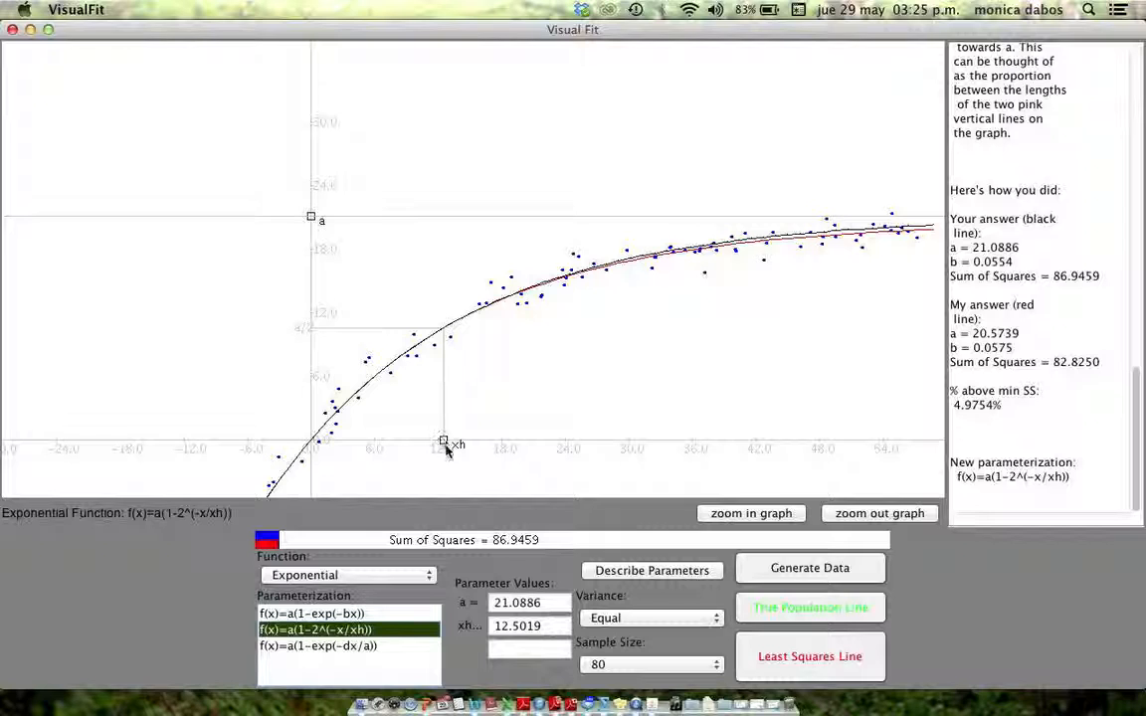
{"action": "left_click", "coordinate": [656, 572]}
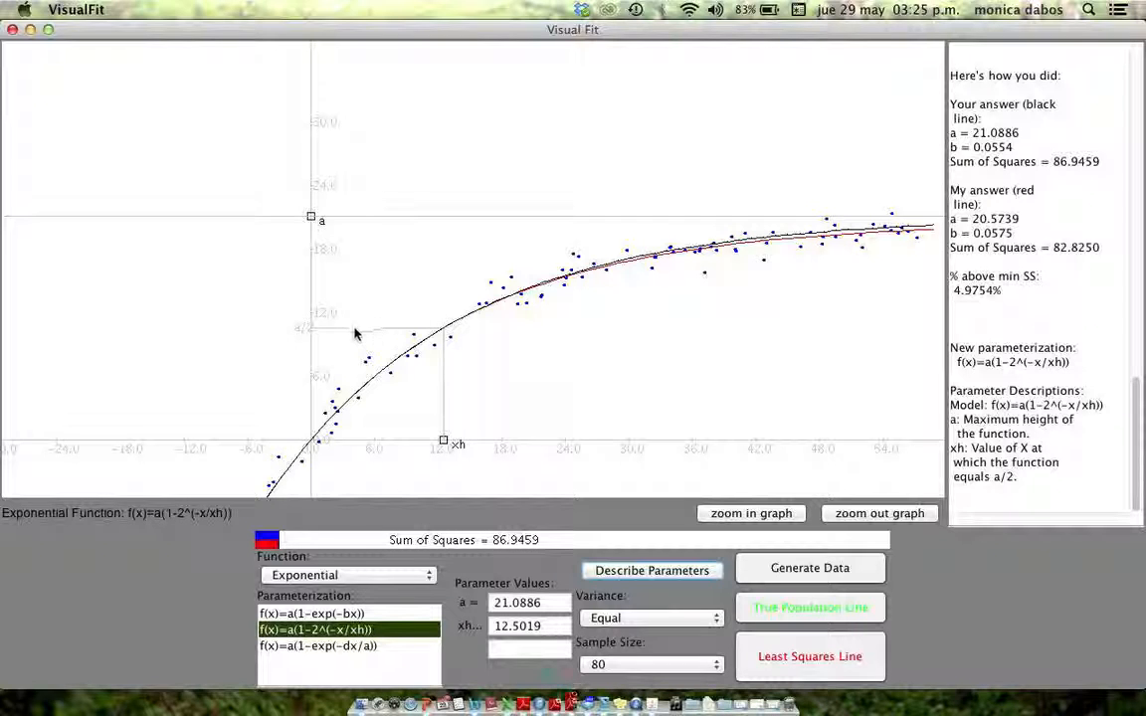
{"action": "left_click", "coordinate": [445, 441]}
{"action": "mouse_move", "coordinate": [445, 441]}
{"action": "left_mouse_down"}
{"action": "mouse_move", "coordinate": [512, 440]}
{"action": "mouse_move", "coordinate": [435, 405]}
{"action": "mouse_move", "coordinate": [455, 422]}
{"action": "mouse_move", "coordinate": [445, 417]}
{"action": "left_mouse_up"}
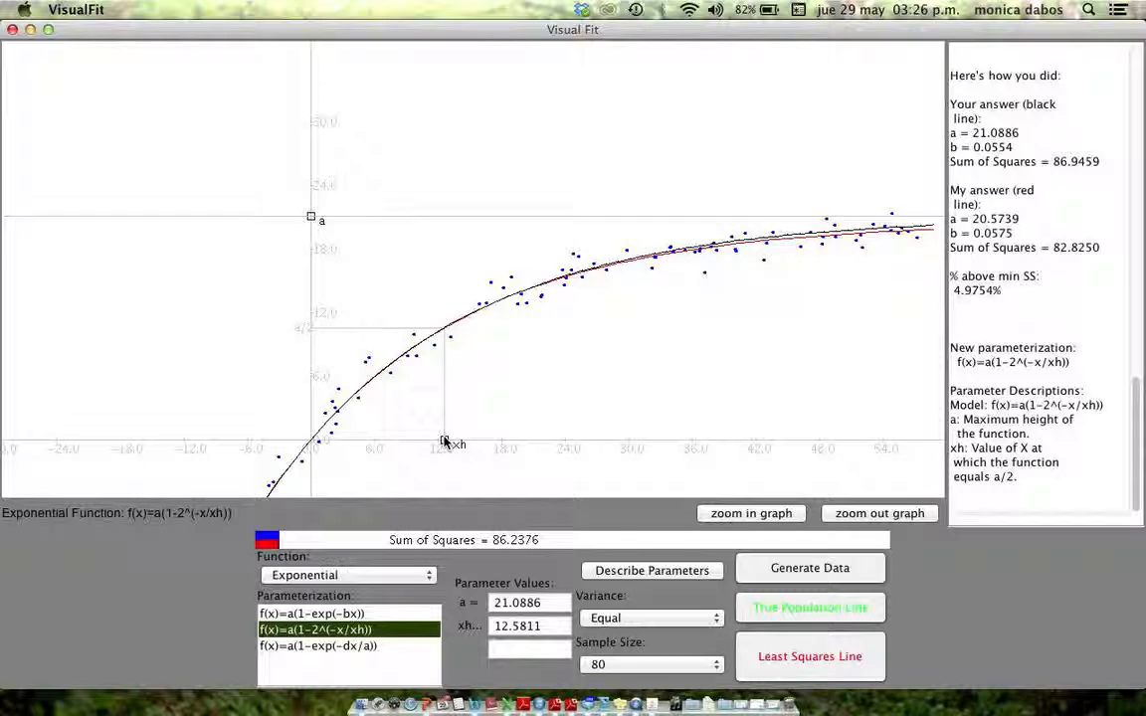
- Switch the exponential parameterization to f(x)=a(1-exp(-dx/a)), show its parameter descriptions and adjust d to about 1.154
{"action": "left_click", "coordinate": [302, 648]}
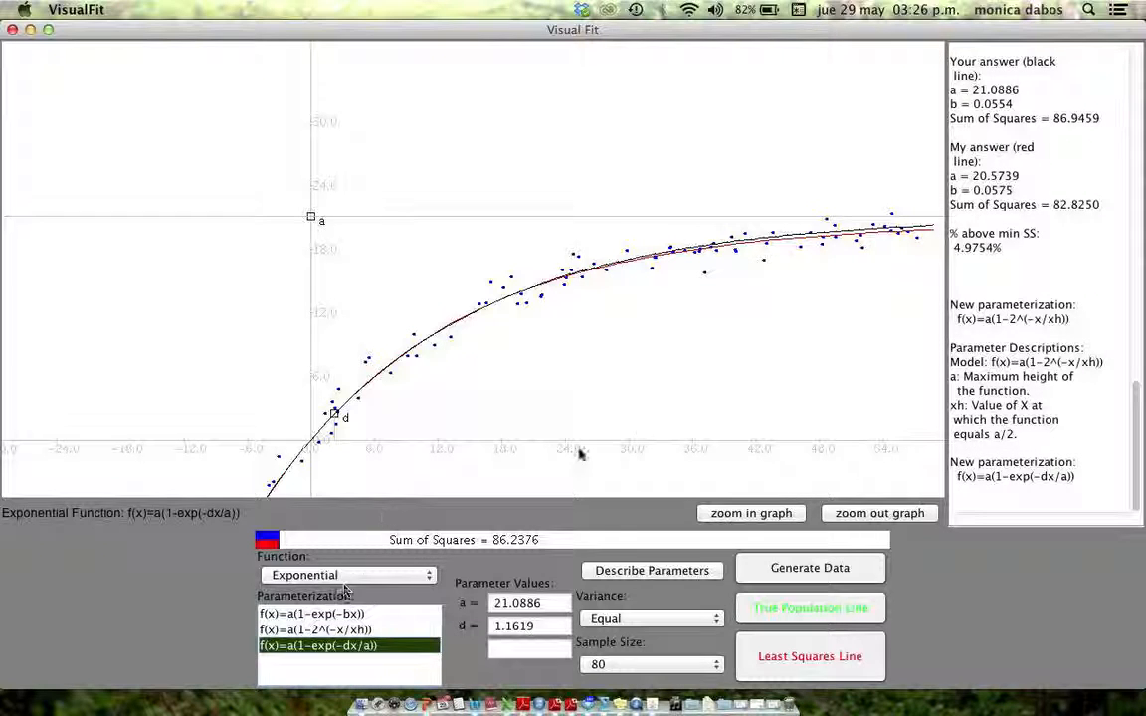
{"action": "left_click", "coordinate": [617, 577]}
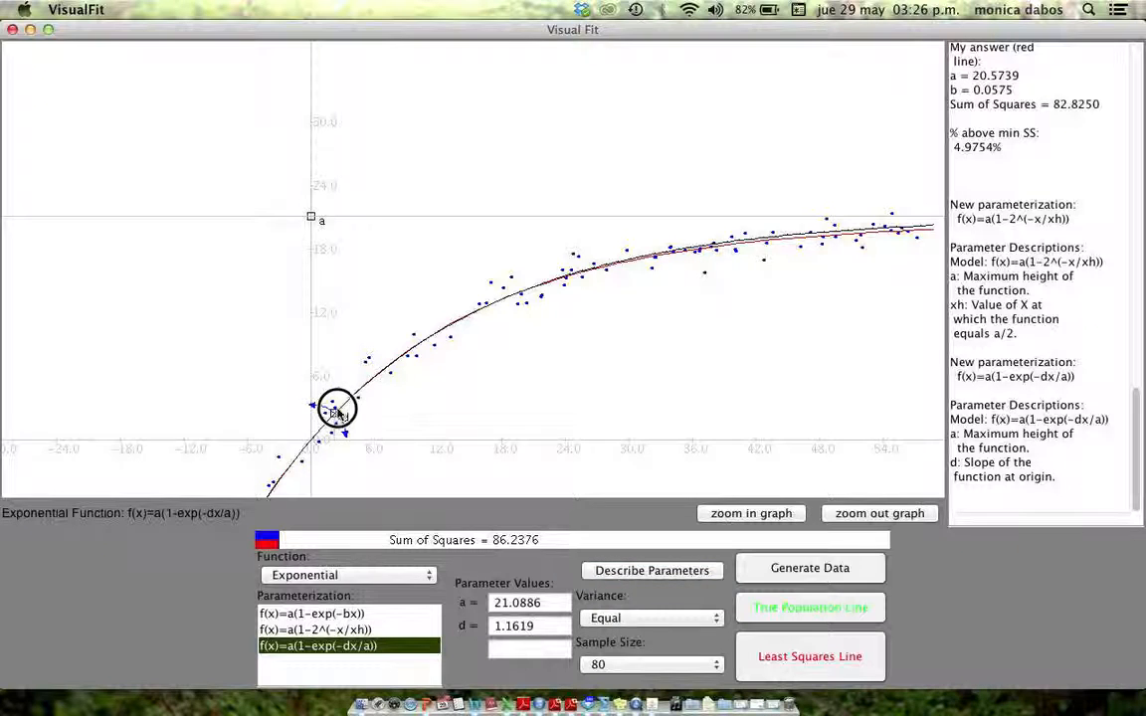
{"action": "mouse_move", "coordinate": [338, 409]}
{"action": "left_mouse_down"}
{"action": "mouse_move", "coordinate": [336, 367]}
{"action": "mouse_move", "coordinate": [345, 427]}
{"action": "mouse_move", "coordinate": [337, 390]}
{"action": "mouse_move", "coordinate": [346, 406]}
{"action": "left_mouse_up"}
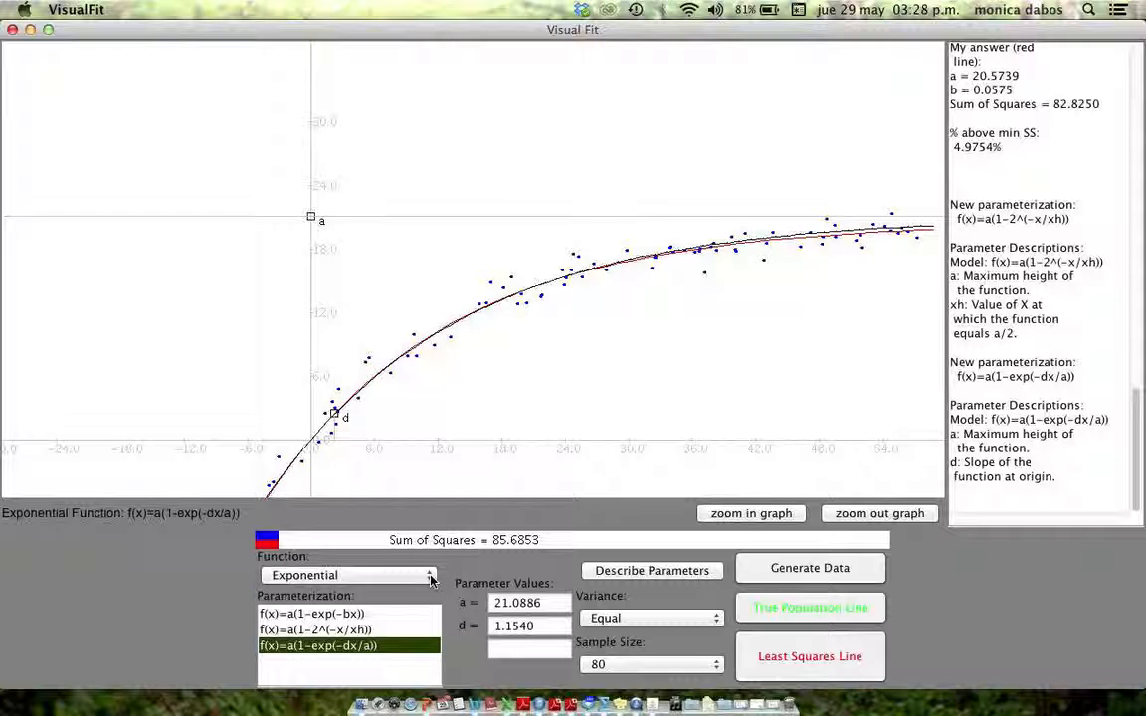
{"action": "left_click", "coordinate": [431, 580]}
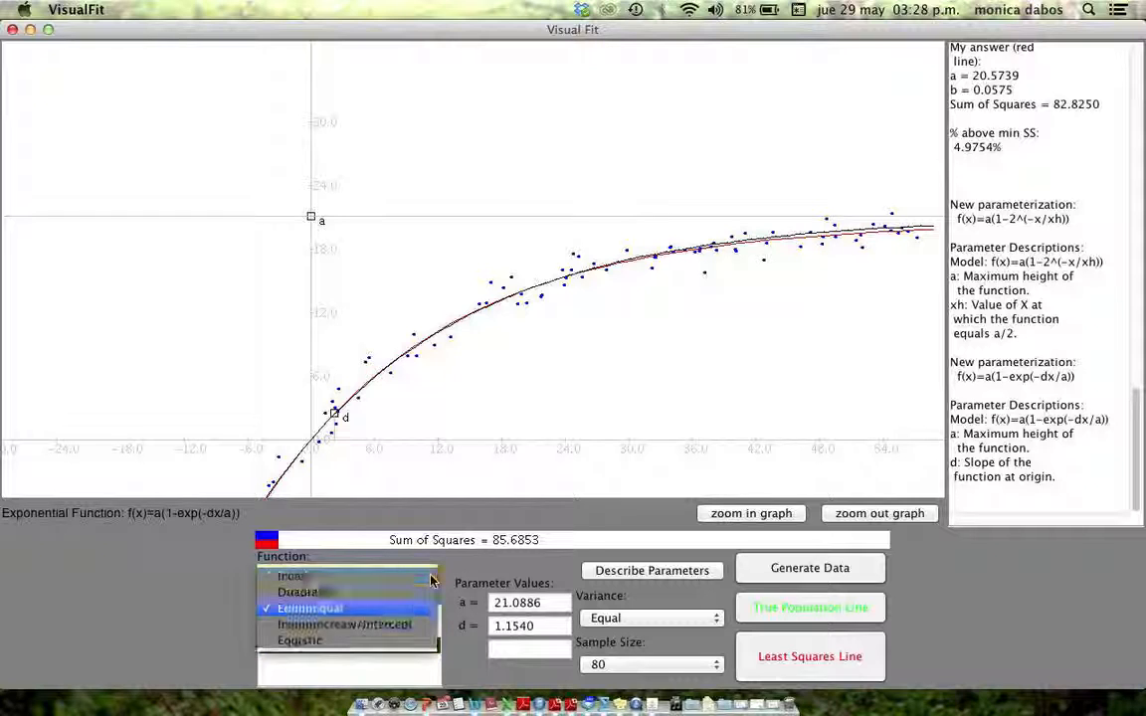
{"action": "left_click", "coordinate": [431, 577]}
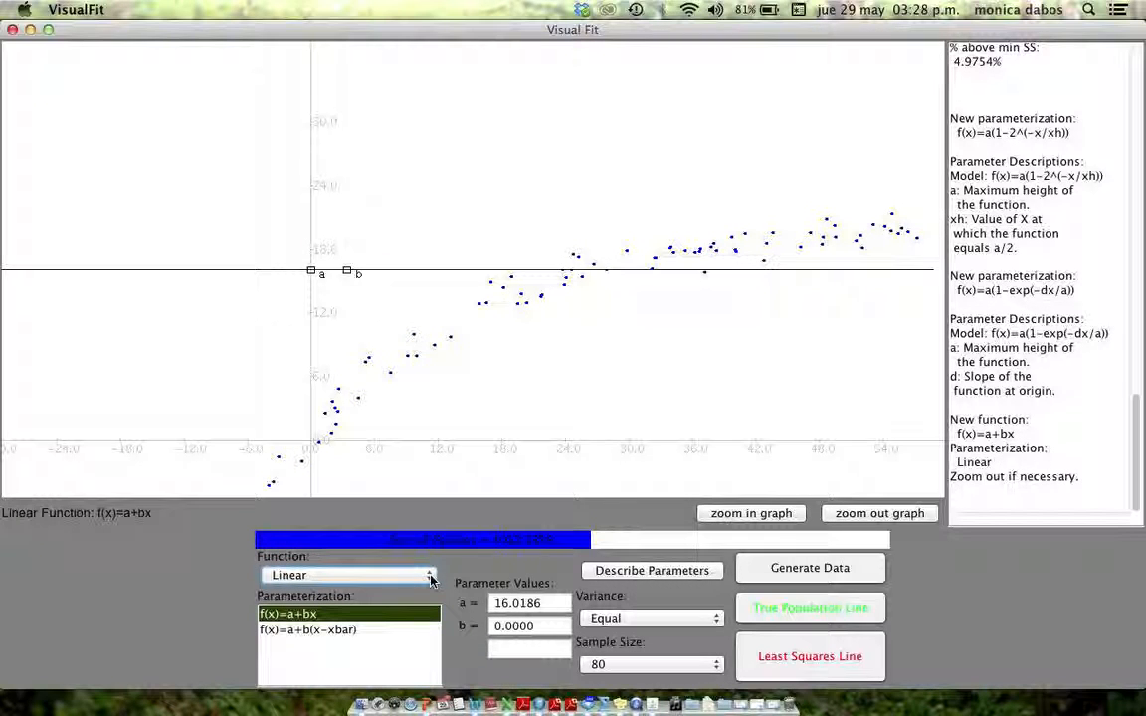
{"action": "left_click", "coordinate": [431, 580]}
{"action": "left_click", "coordinate": [426, 580]}
{"action": "left_click", "coordinate": [427, 581]}
{"action": "left_click", "coordinate": [430, 581]}
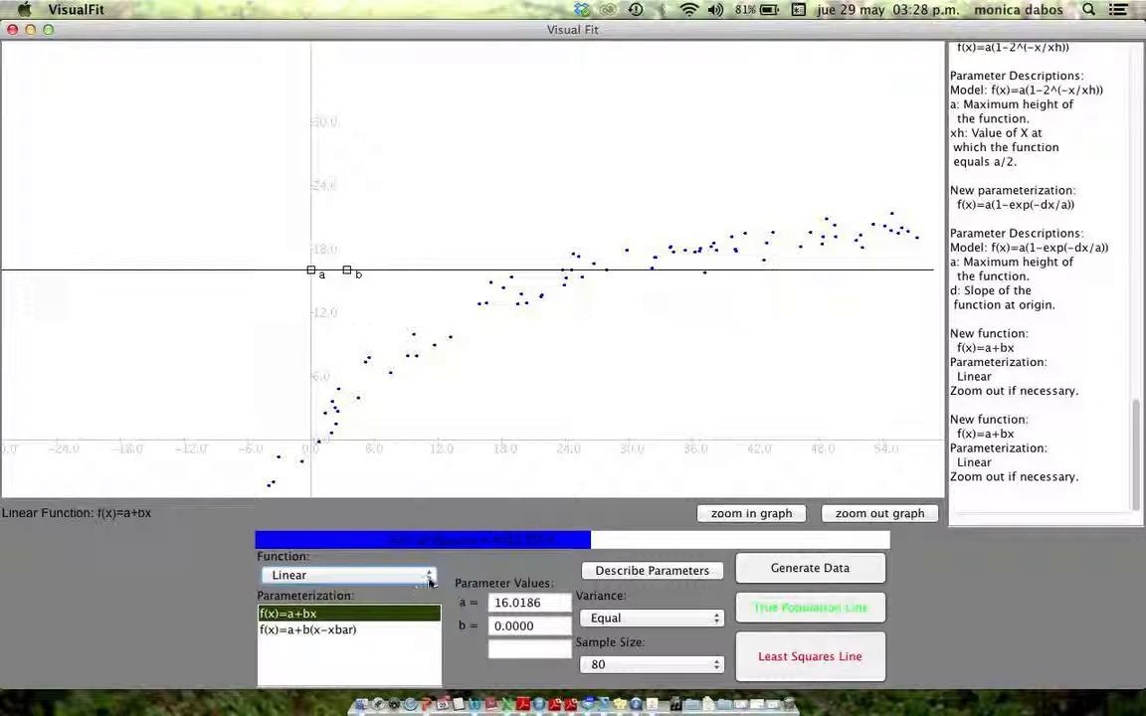
{"action": "left_click", "coordinate": [430, 581]}
{"action": "left_click", "coordinate": [430, 581]}
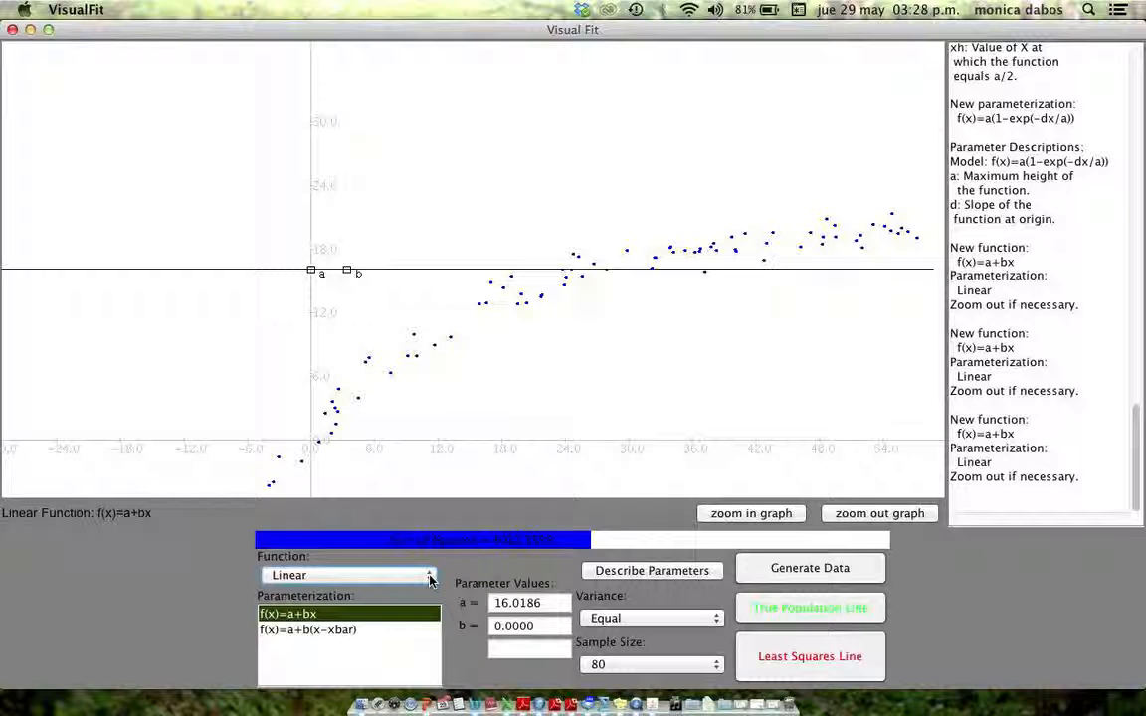
{"action": "left_click", "coordinate": [430, 581]}
{"action": "left_click", "coordinate": [429, 581]}
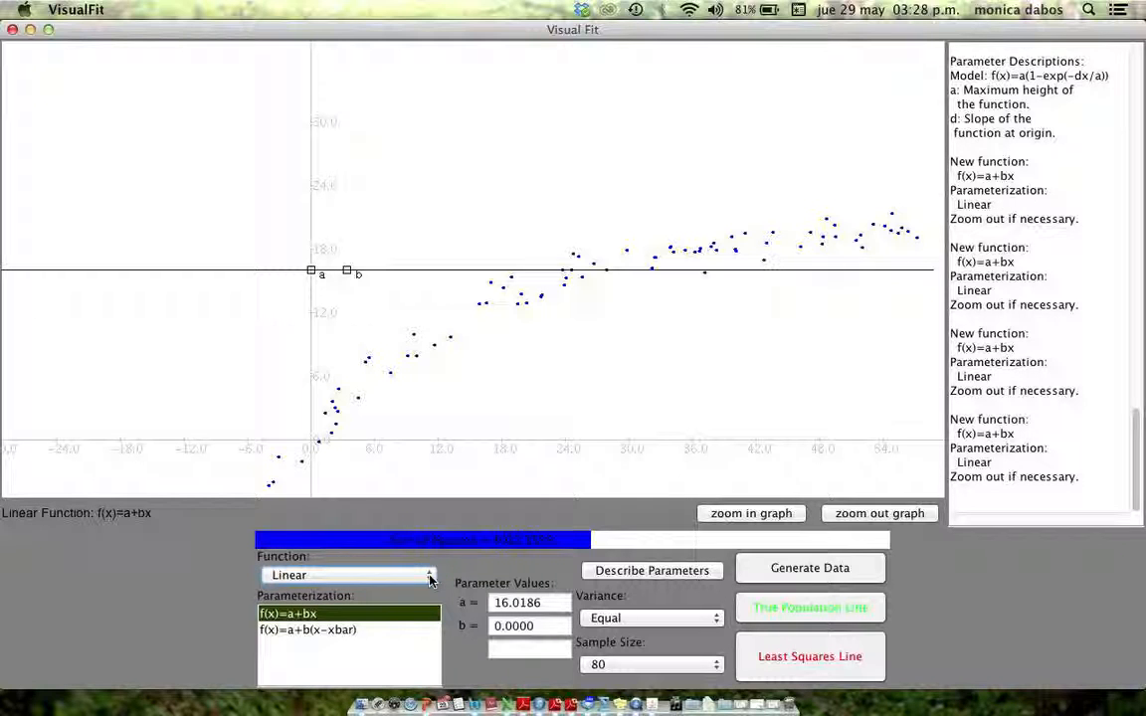
- Change the function type to Quadratic and generate new data for it
{"action": "left_click", "coordinate": [430, 581]}
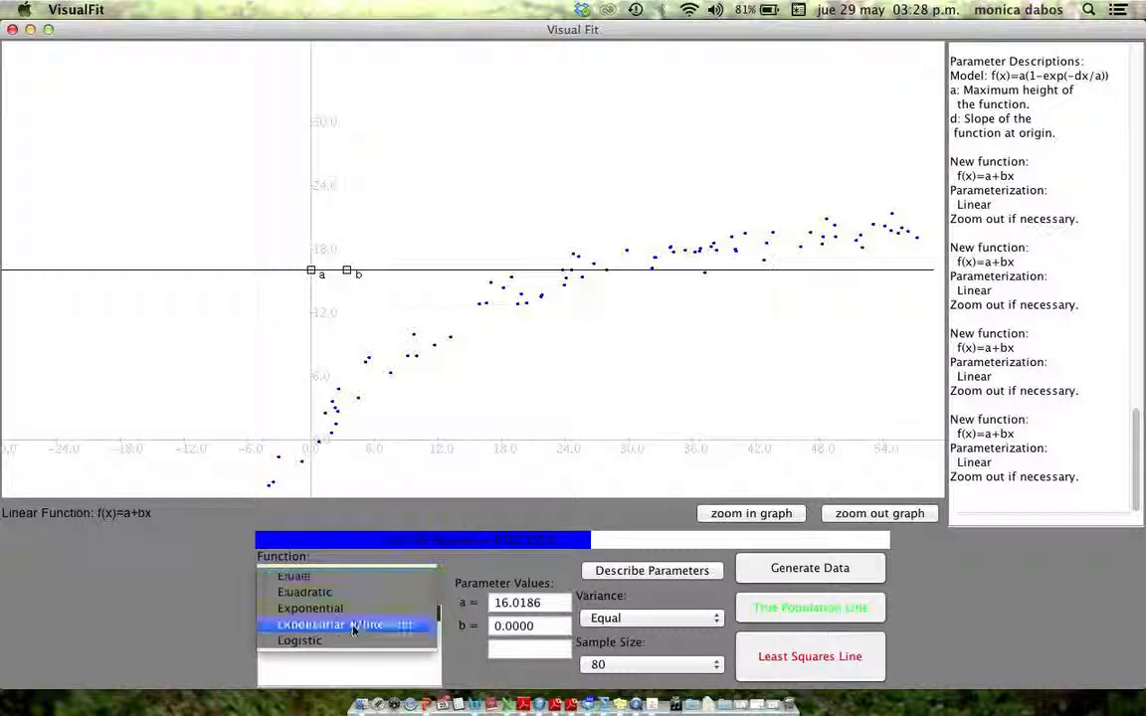
{"action": "left_click", "coordinate": [331, 594]}
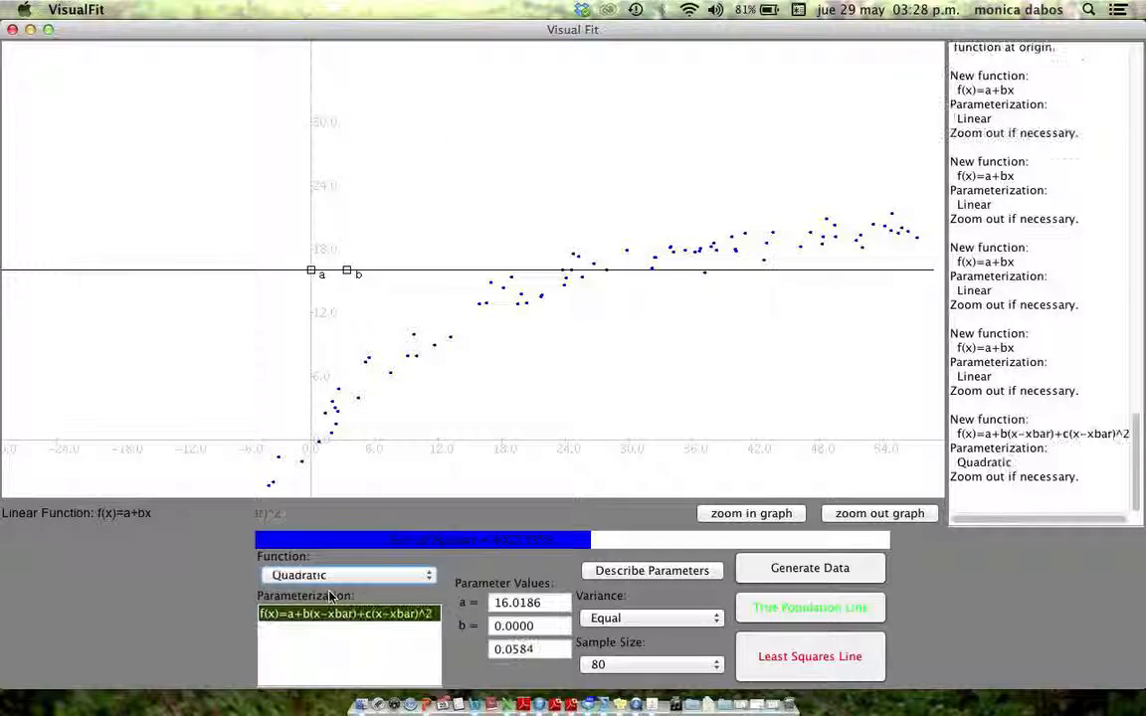
{"action": "left_click", "coordinate": [810, 569]}
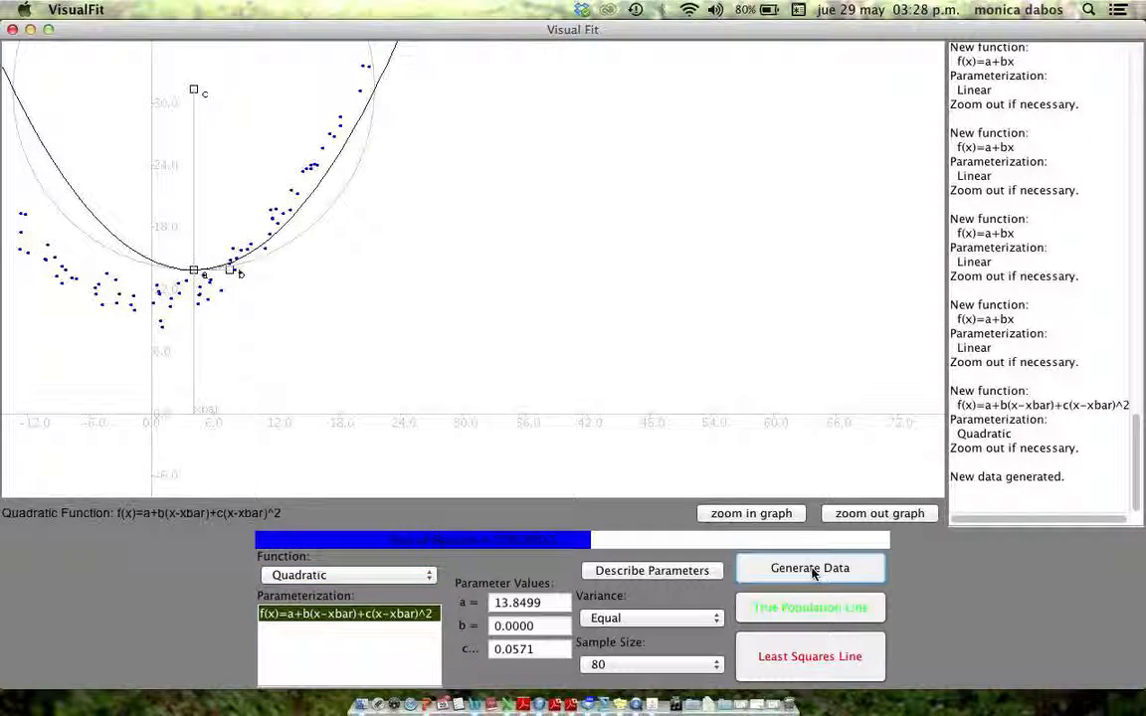
- Show the descriptions of the quadratic function's parameters a, b and c
{"action": "left_click", "coordinate": [856, 514]}
{"action": "left_click", "coordinate": [856, 513]}
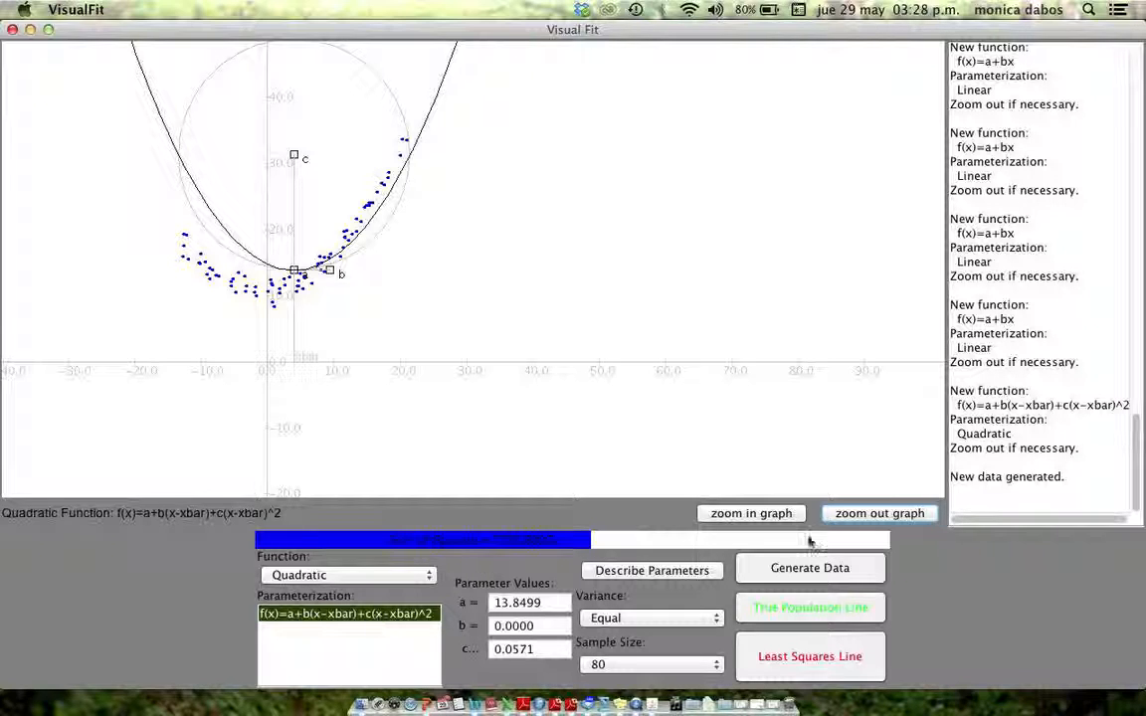
{"action": "left_click", "coordinate": [629, 569]}
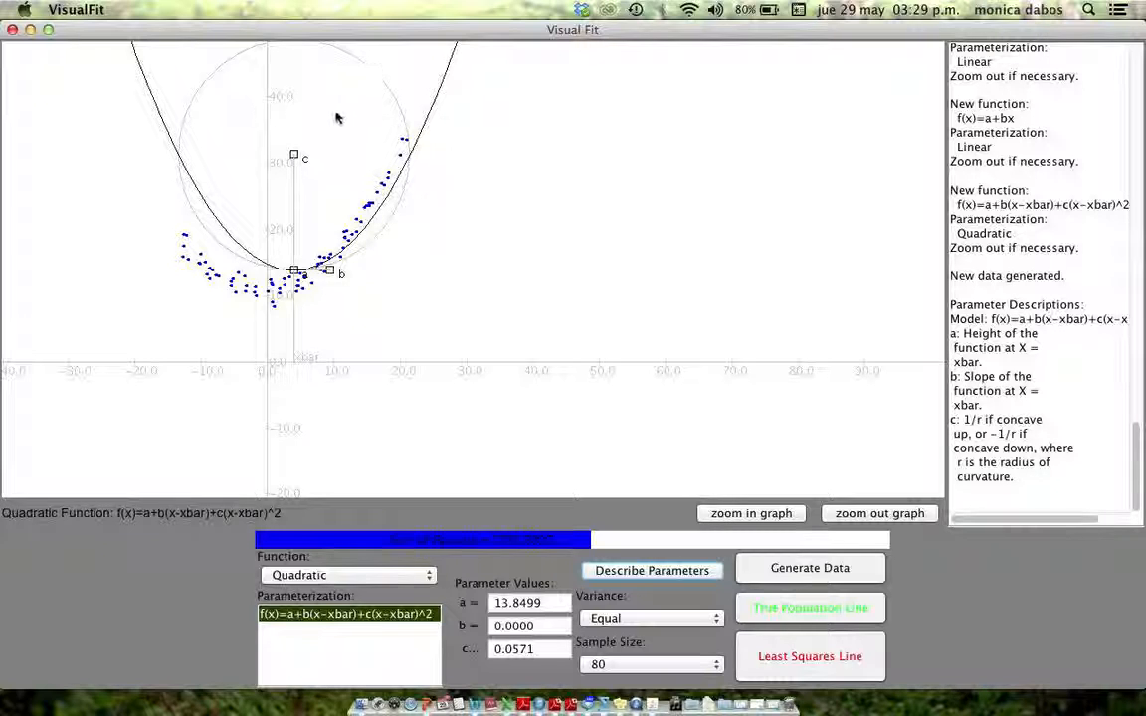
{"action": "left_click_drag", "start_coordinate": [260, 101], "coordinate": [866, 79]}
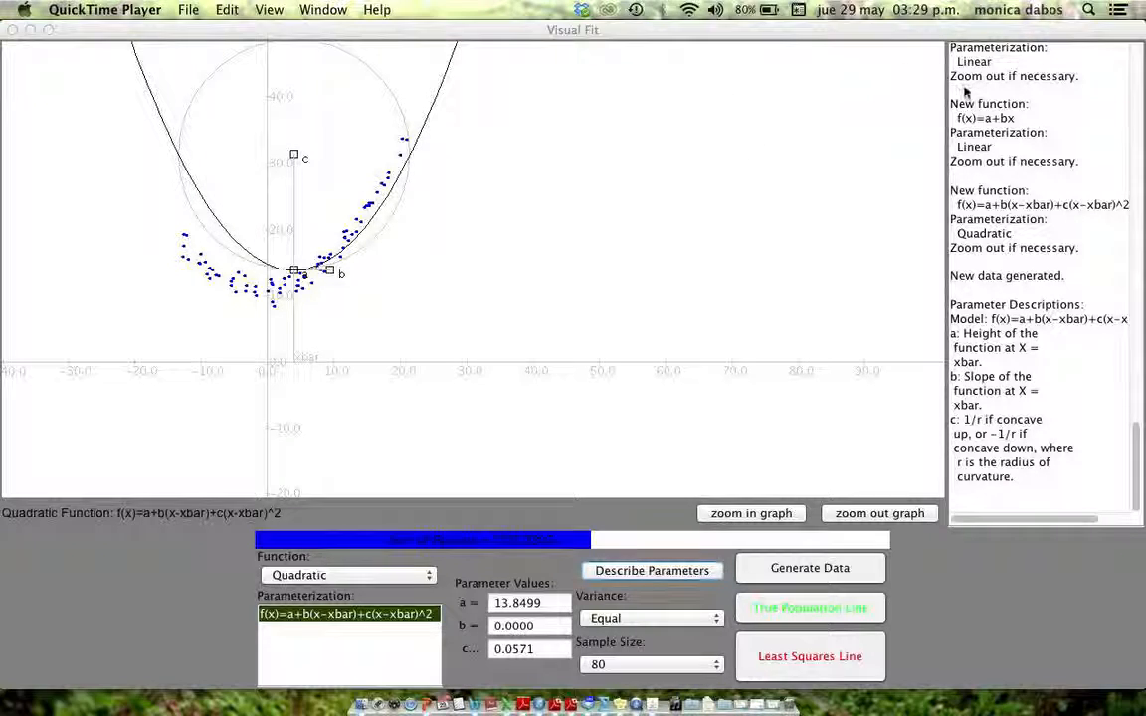
- Fit the parabola to the points with about a = 12.09, b = 0.42 and c = 0.054, and overlay the least squares curve
{"action": "left_click", "coordinate": [294, 156]}
{"action": "left_click_drag", "start_coordinate": [294, 156], "coordinate": [292, 194]}
{"action": "left_click_drag", "start_coordinate": [293, 269], "coordinate": [329, 277]}
{"action": "left_click", "coordinate": [332, 288]}
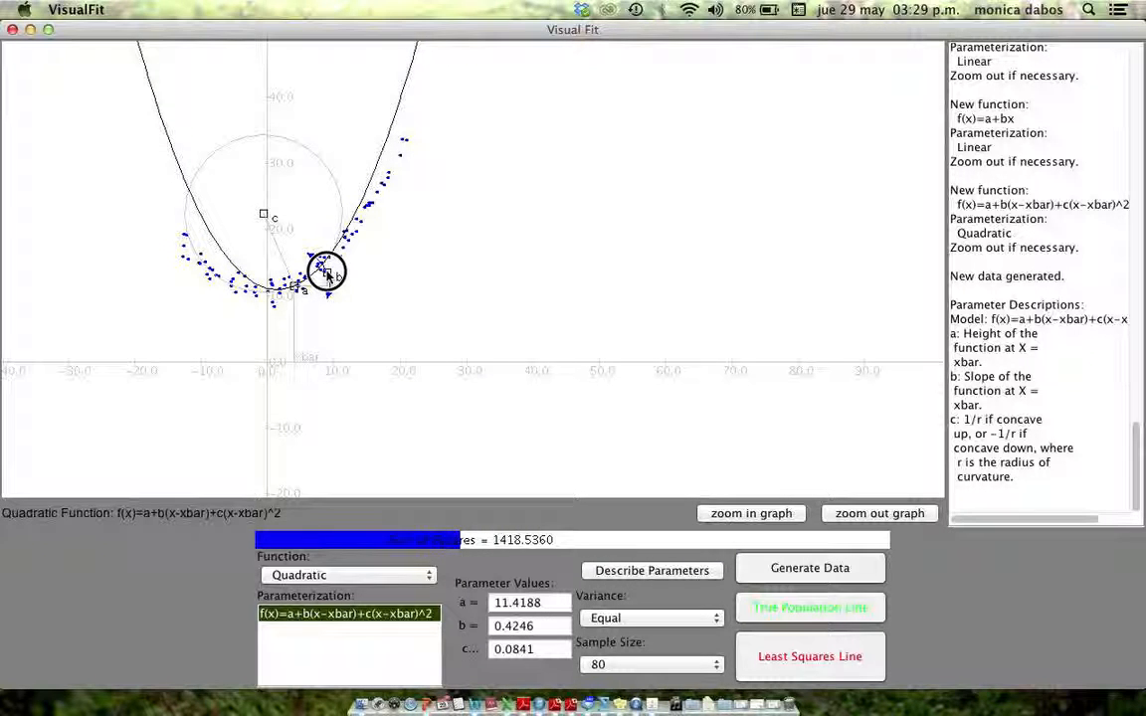
{"action": "left_click_drag", "start_coordinate": [328, 276], "coordinate": [328, 277]}
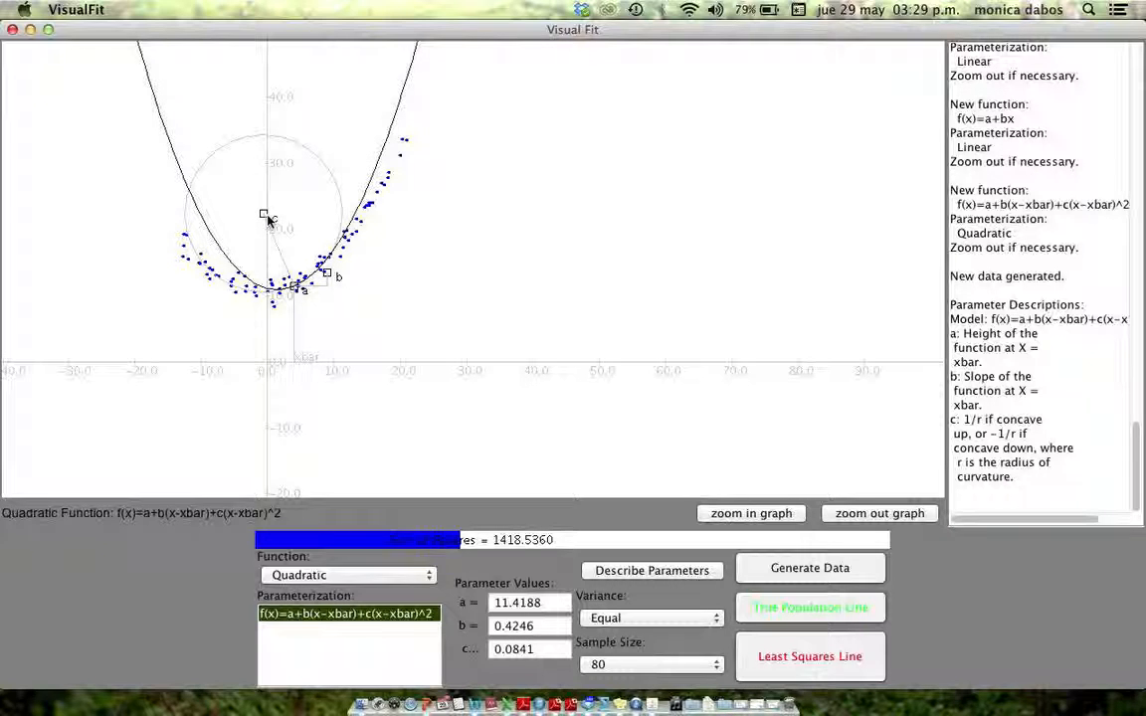
{"action": "left_click_drag", "start_coordinate": [266, 220], "coordinate": [270, 164]}
{"action": "left_click_drag", "start_coordinate": [294, 286], "coordinate": [293, 283]}
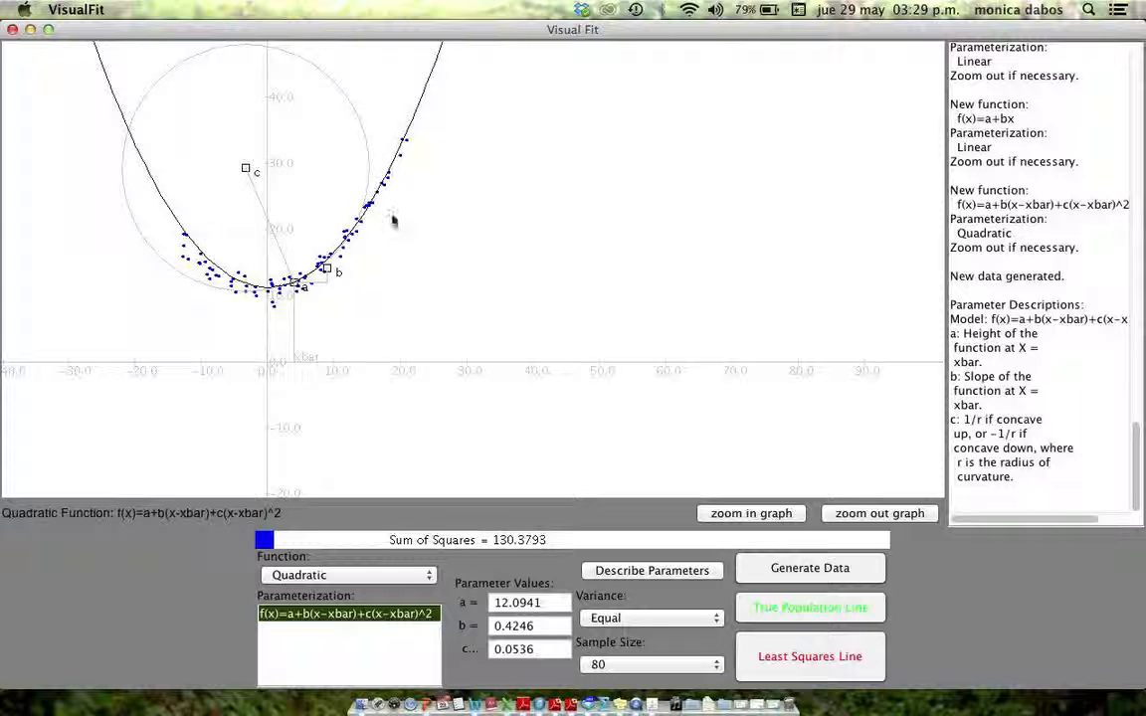
{"action": "left_click", "coordinate": [808, 665]}
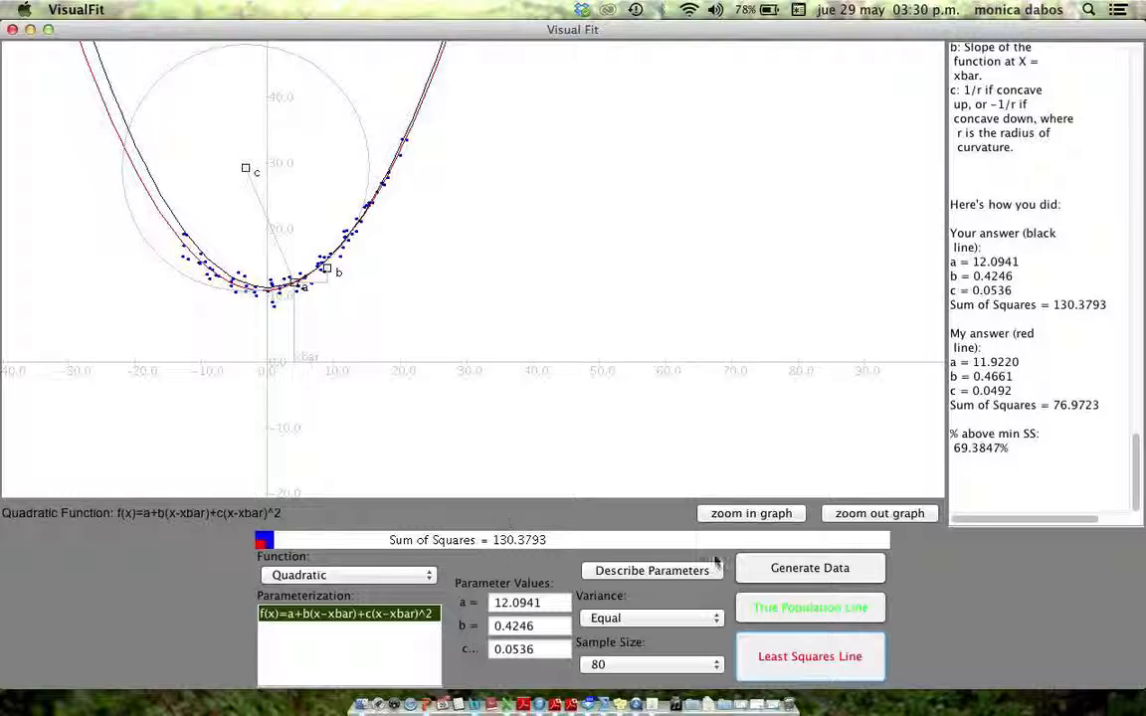
- Set the variance to Increasing with X and generate new data for the Linear function
{"action": "left_click", "coordinate": [718, 623]}
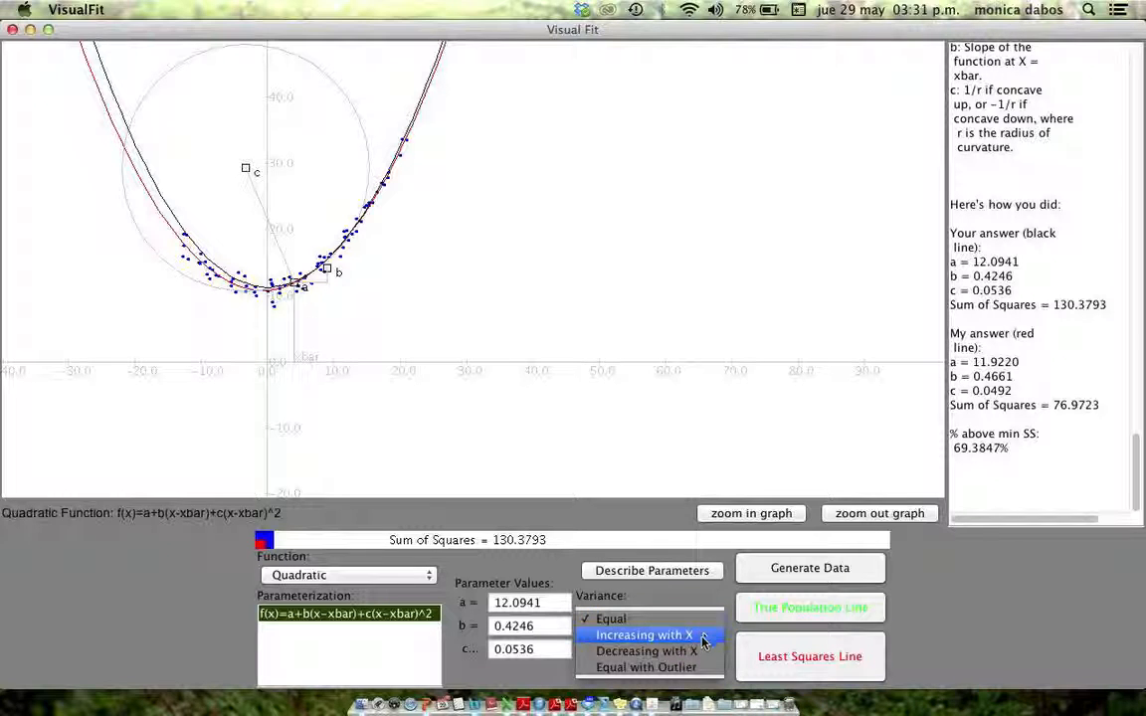
{"action": "left_click", "coordinate": [702, 635]}
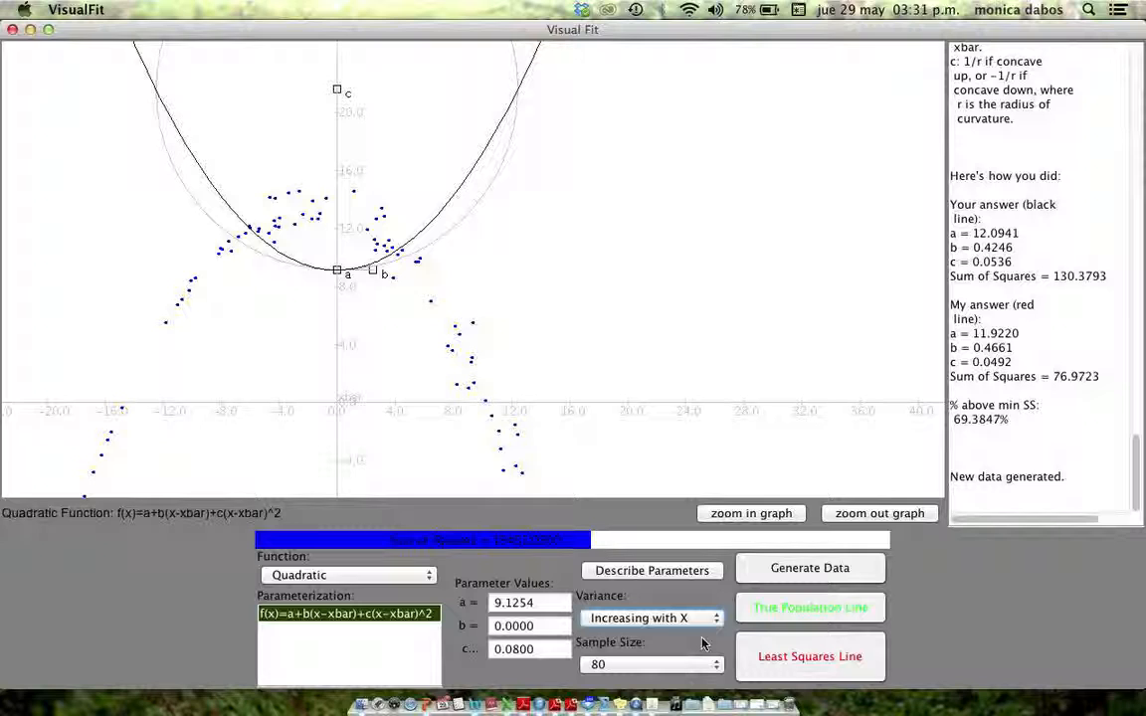
{"action": "left_click", "coordinate": [431, 582]}
{"action": "left_click", "coordinate": [298, 575]}
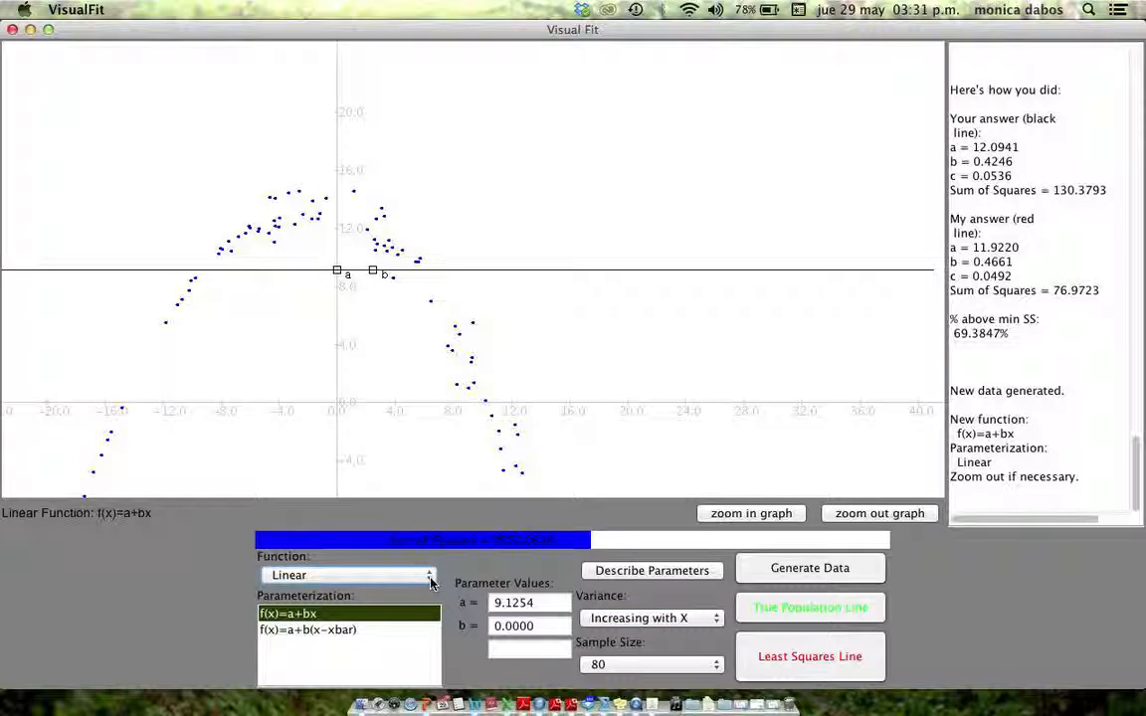
{"action": "left_click", "coordinate": [431, 583]}
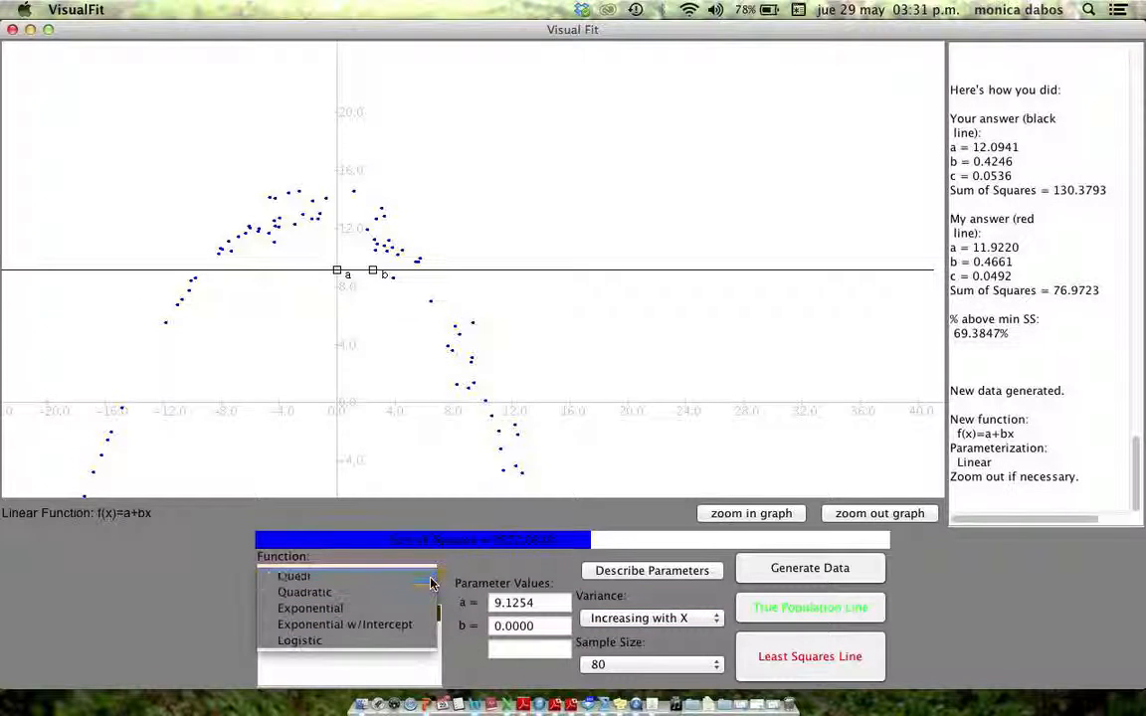
{"action": "left_click", "coordinate": [431, 579]}
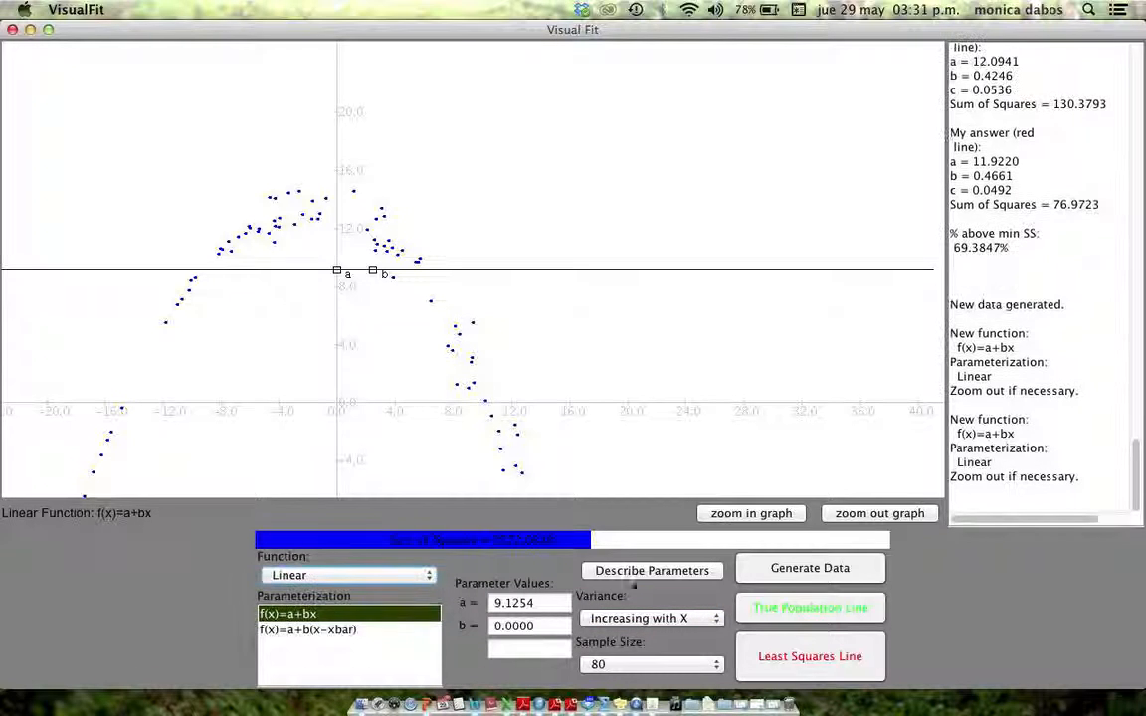
{"action": "left_click", "coordinate": [831, 577]}
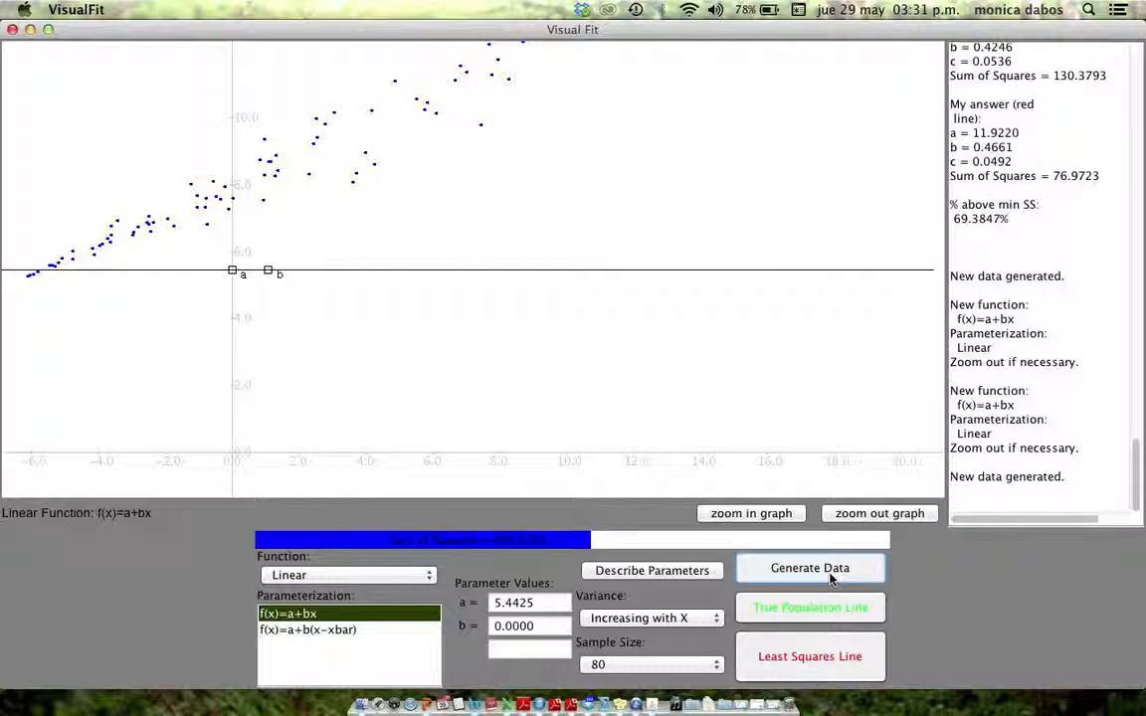
- Fit the line to the points with about a = 7.99 and b = 0.45, and overlay the least squares line for comparison
{"action": "left_click", "coordinate": [868, 514]}
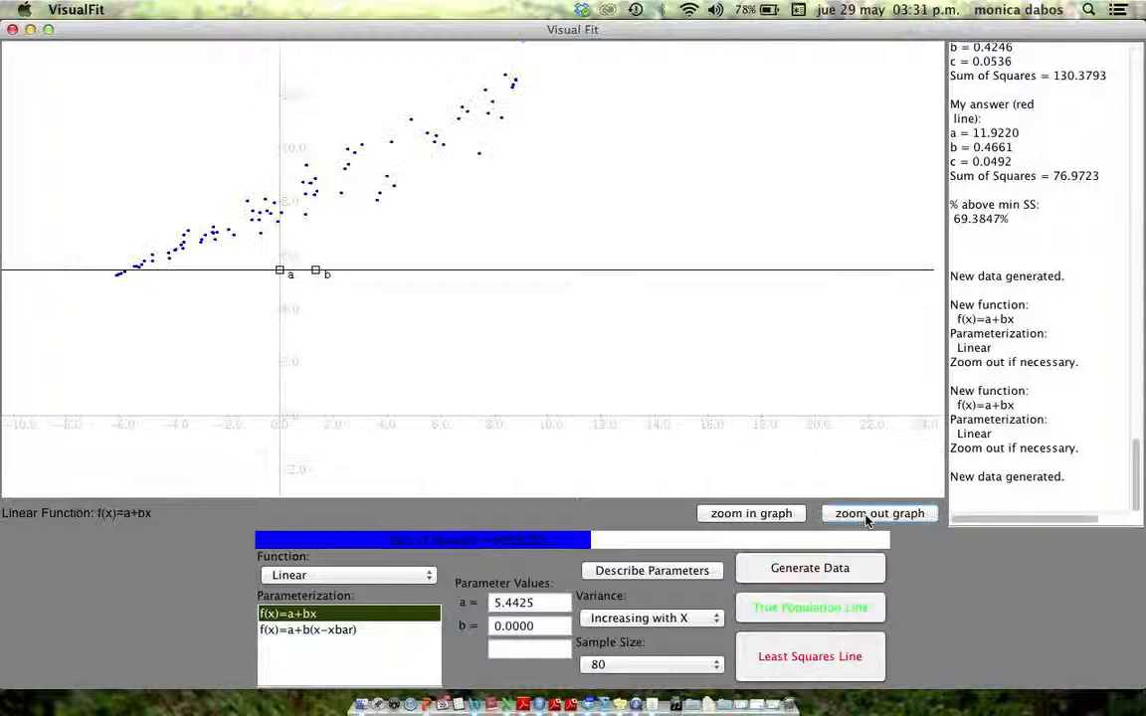
{"action": "left_click", "coordinate": [867, 516]}
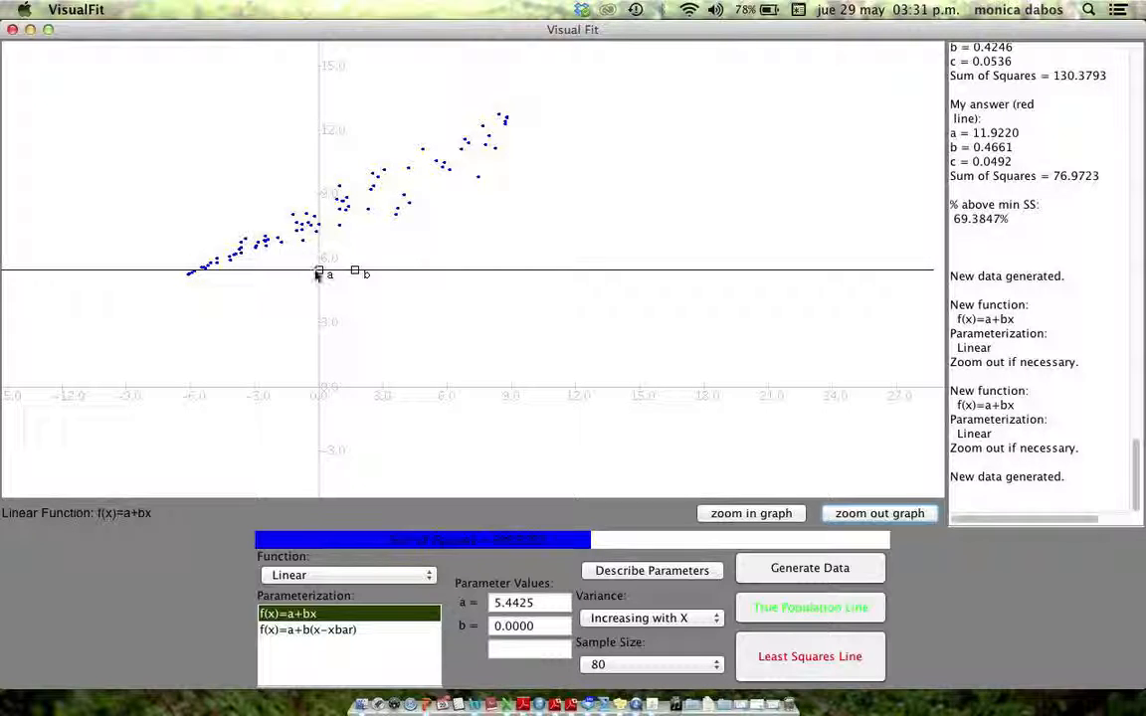
{"action": "left_click_drag", "start_coordinate": [318, 270], "coordinate": [354, 197]}
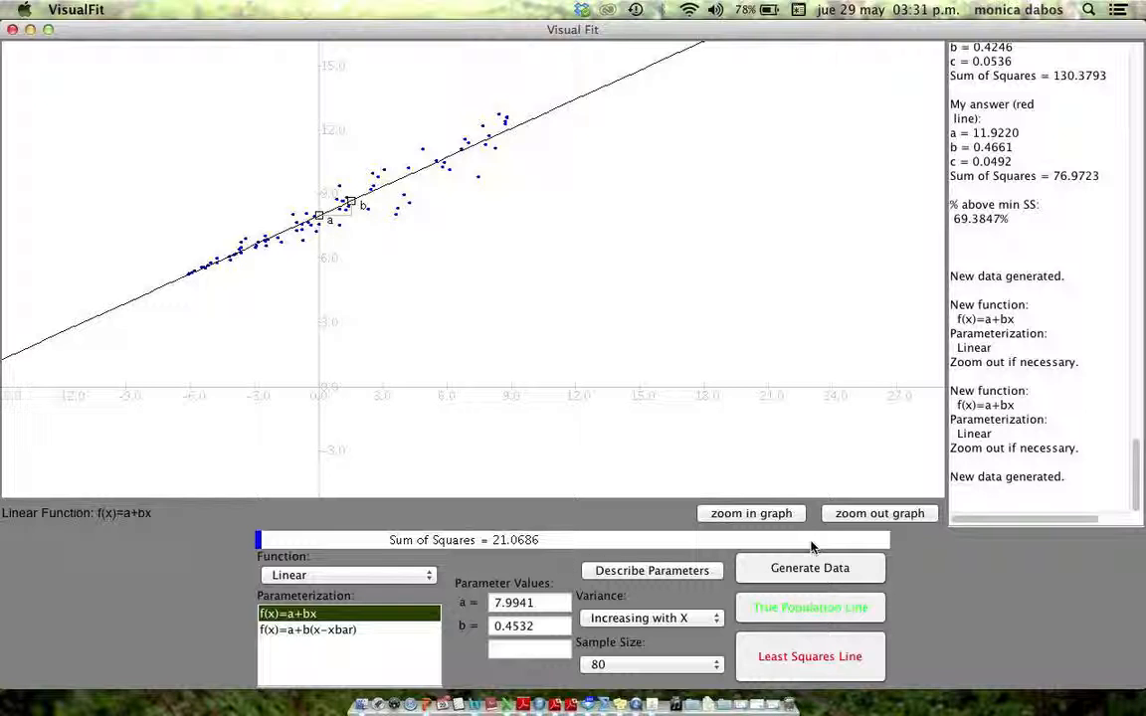
{"action": "left_click", "coordinate": [780, 665]}
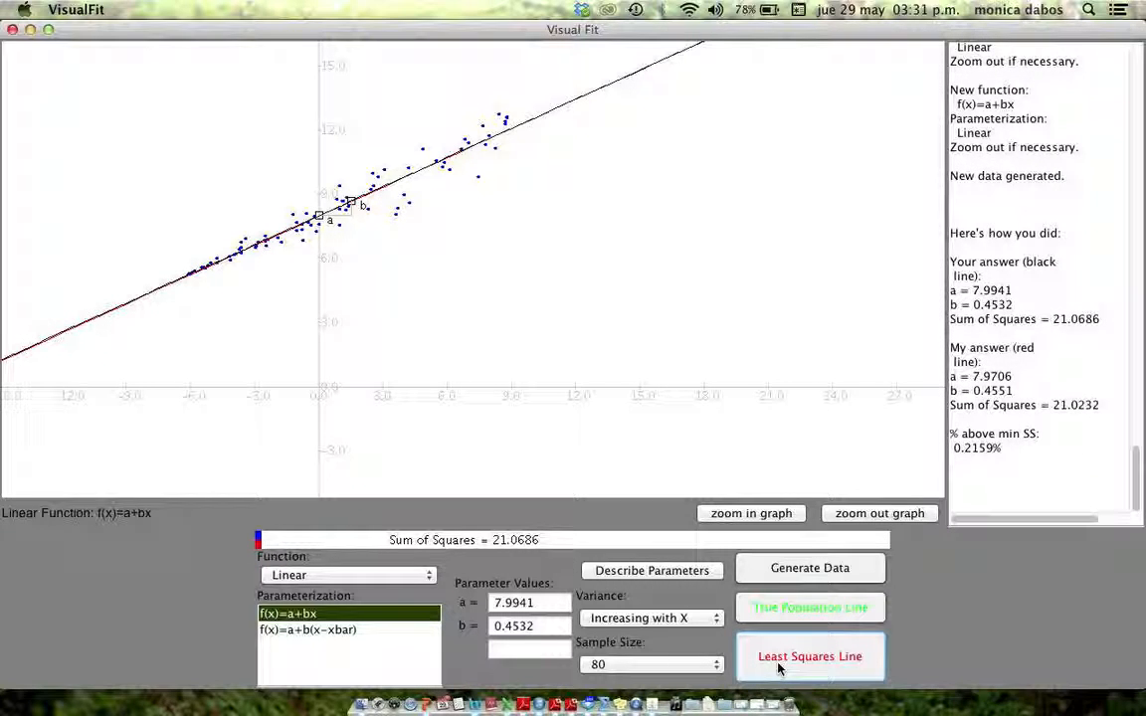